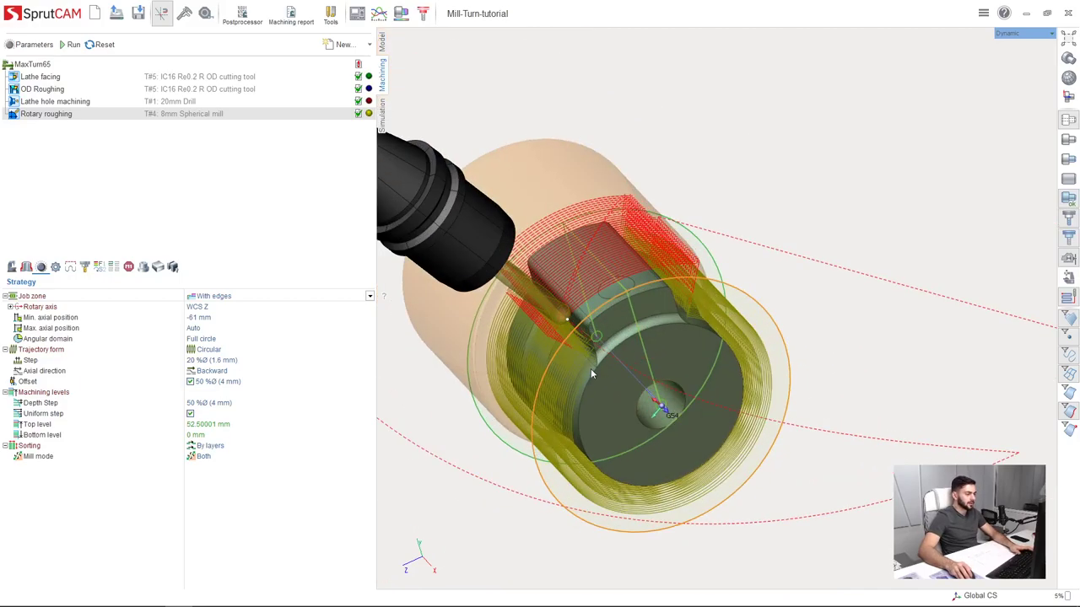
# Create a 5D Surfacing finishing operation after the rotary roughing
pyautogui.moveTo(591, 368); pyautogui.dragTo(582, 291, button='middle')
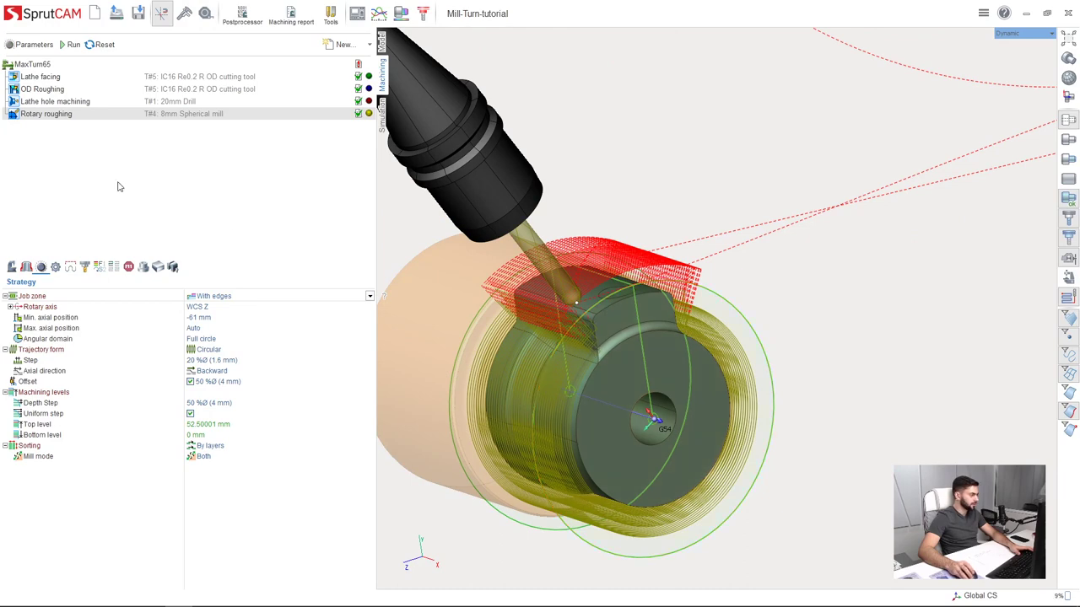
pyautogui.click(339, 43)
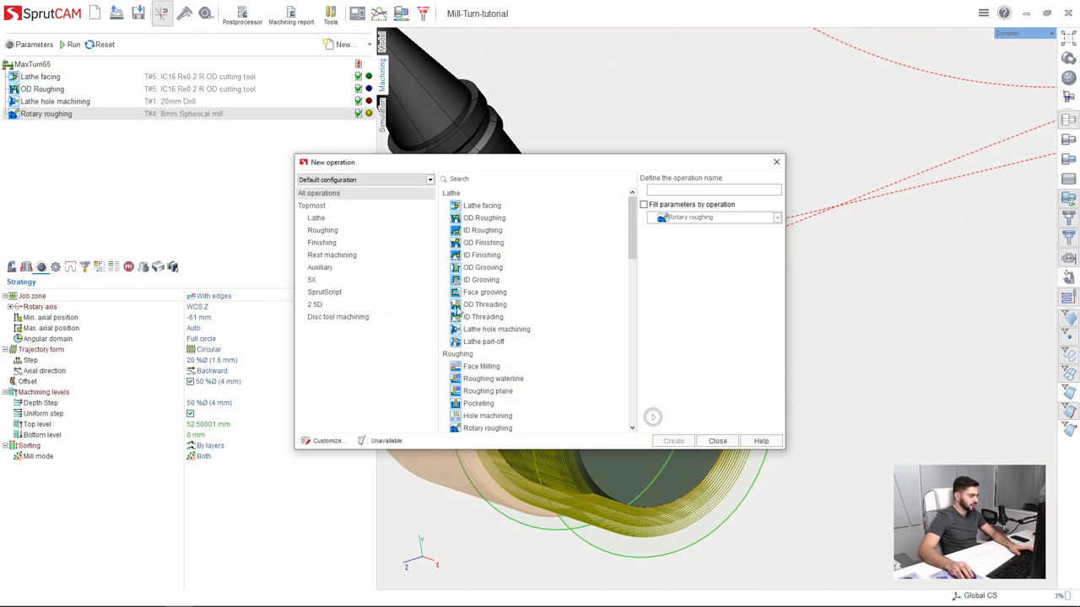
pyautogui.scroll(-4, 511, 374)
pyautogui.click(496, 355)
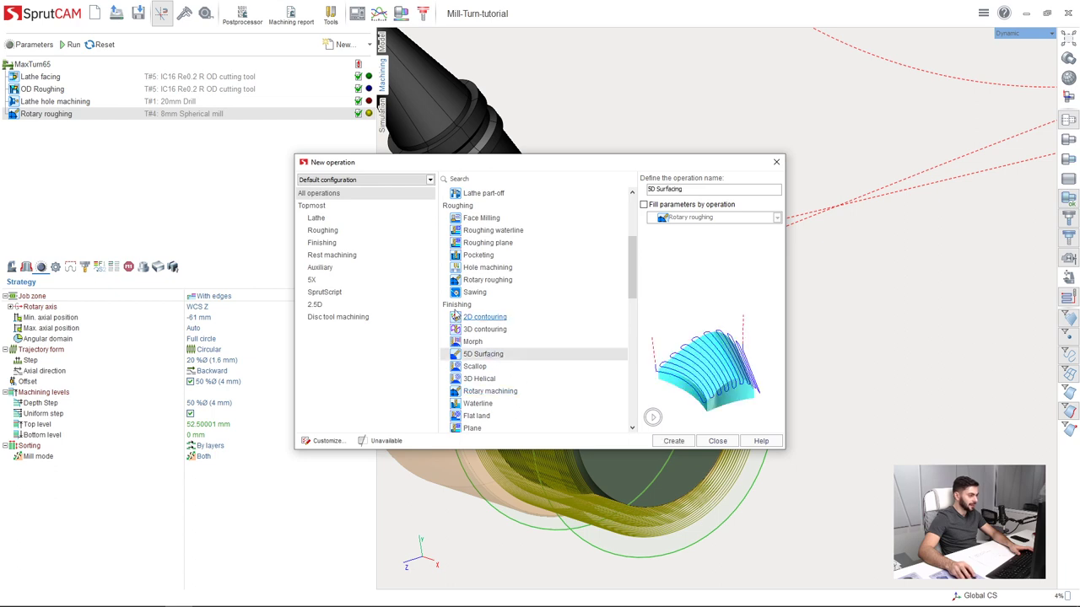
pyautogui.click(673, 441)
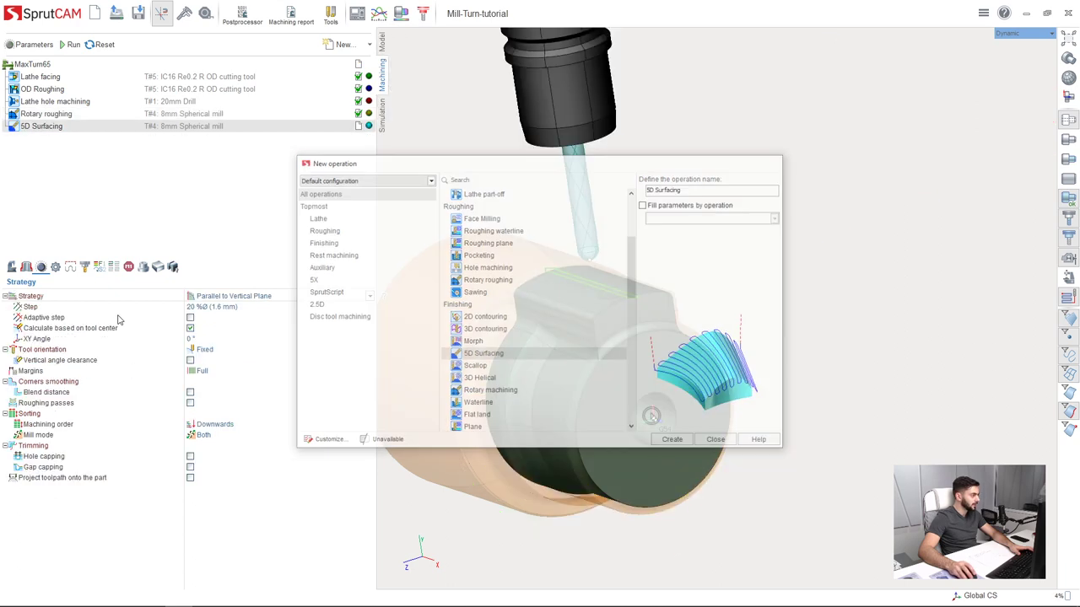
# Assign the 4mm Spherical mill from the project tools to the 5D Surfacing operation
pyautogui.click(184, 126)
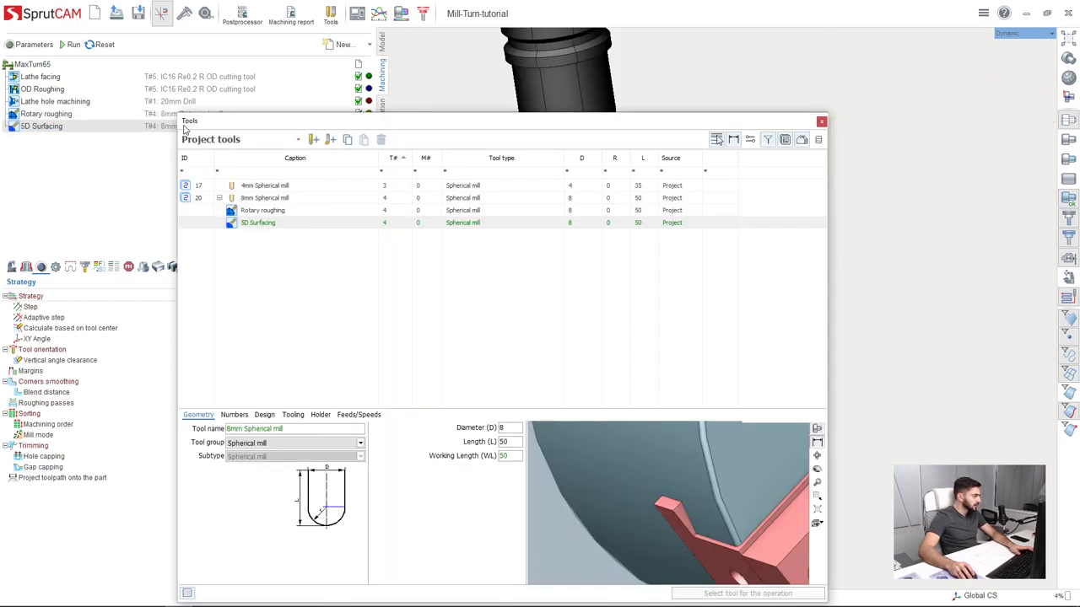
pyautogui.moveTo(212, 124); pyautogui.dragTo(341, 93)
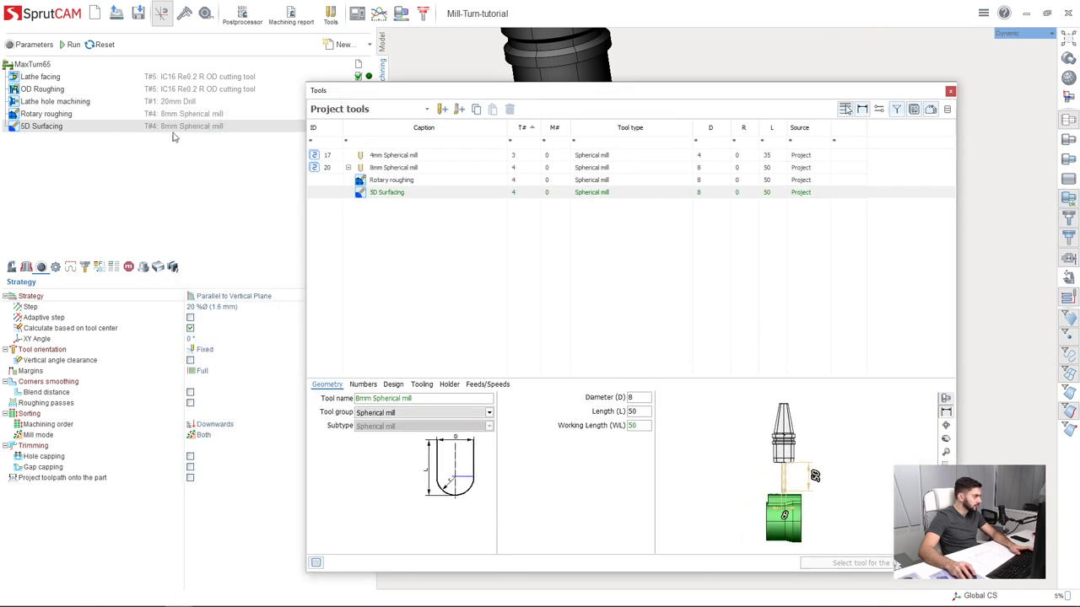
pyautogui.click(392, 157)
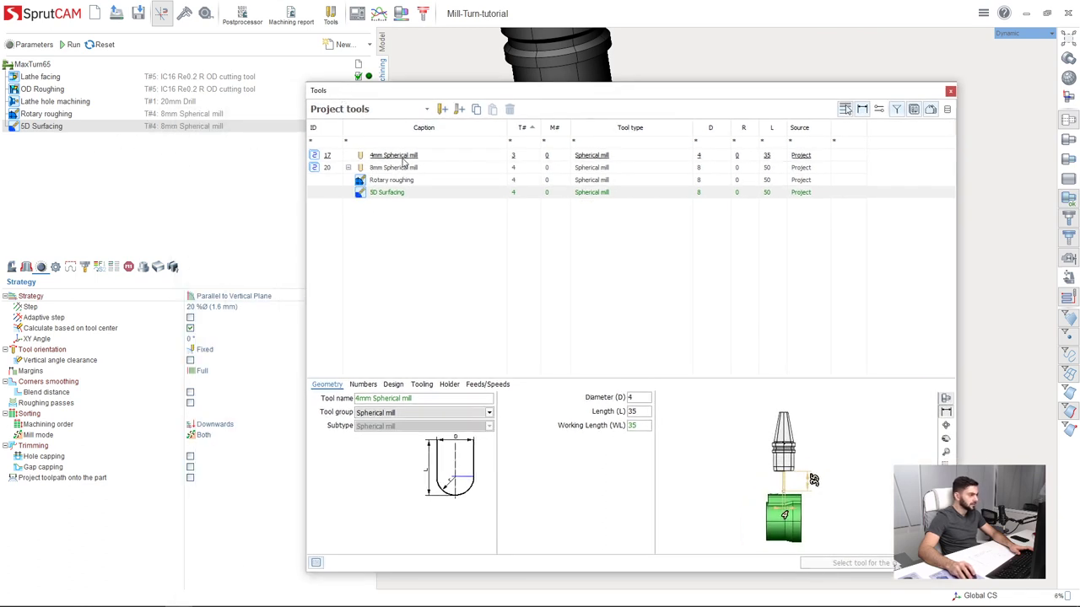
pyautogui.click(861, 563)
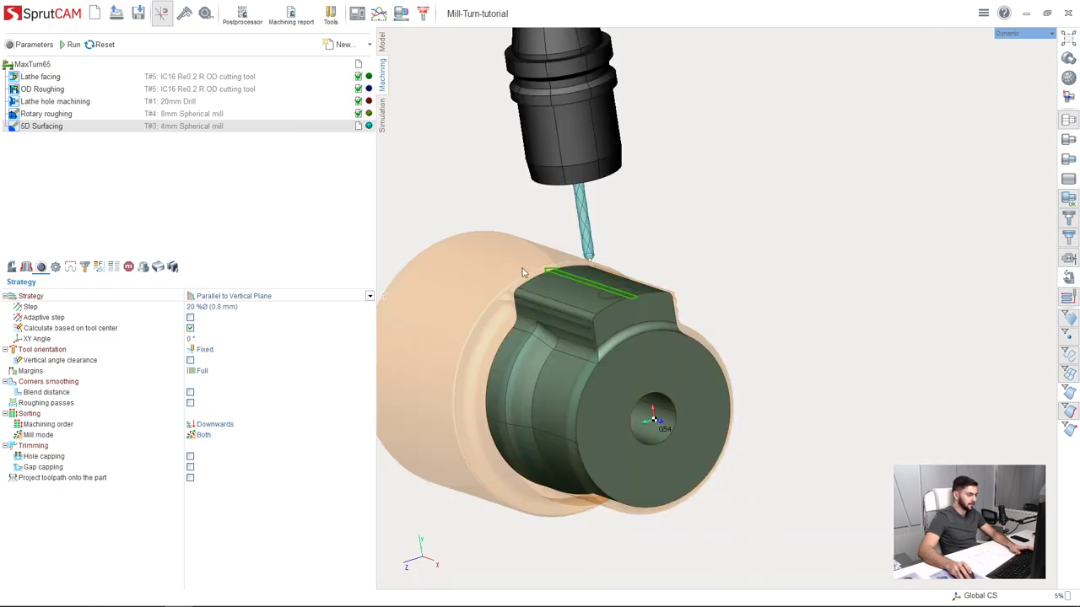
# In the job assignment, restrict selection to surfaces and select the raised boss's near wall, fillets, top face and circular patch
pyautogui.click(26, 266)
pyautogui.scroll(3, 583, 316)
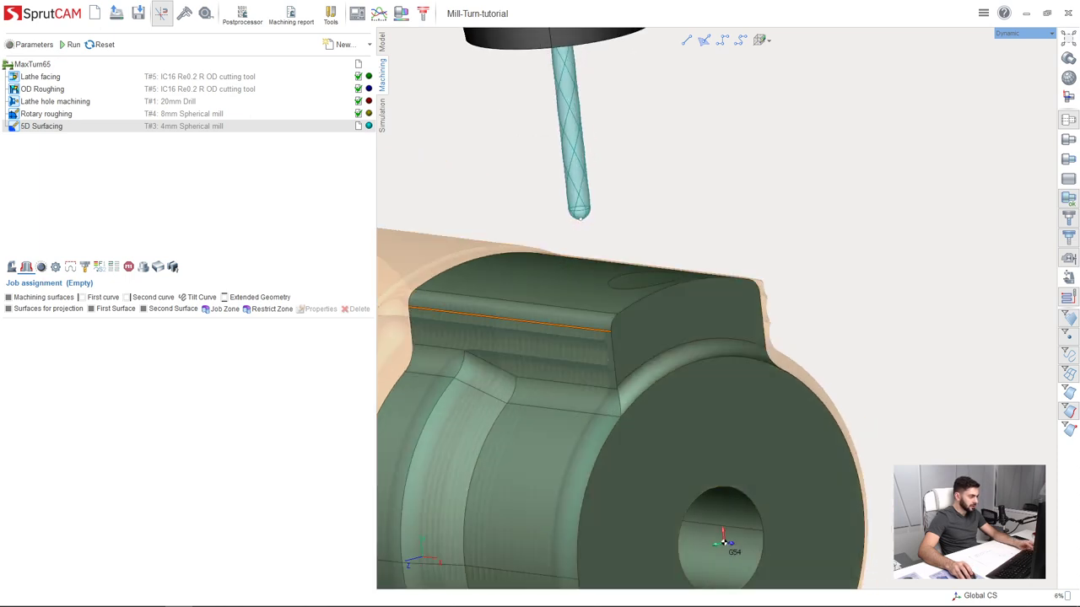
pyautogui.moveTo(570, 320); pyautogui.dragTo(572, 353, button='middle')
pyautogui.scroll(-3, 572, 354)
pyautogui.scroll(2, 571, 356)
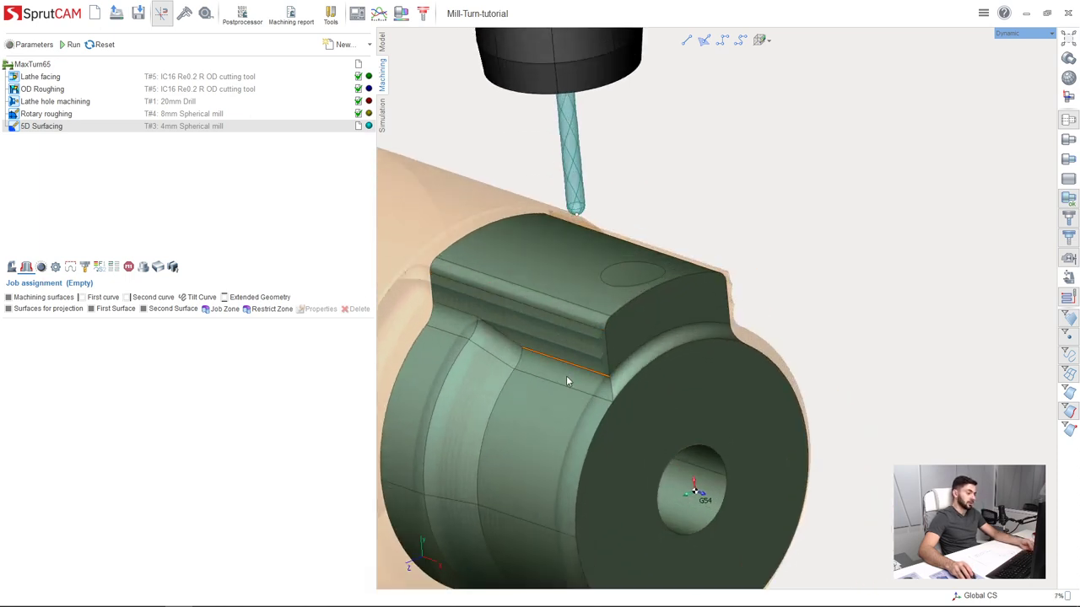
pyautogui.moveTo(576, 382); pyautogui.dragTo(501, 357)
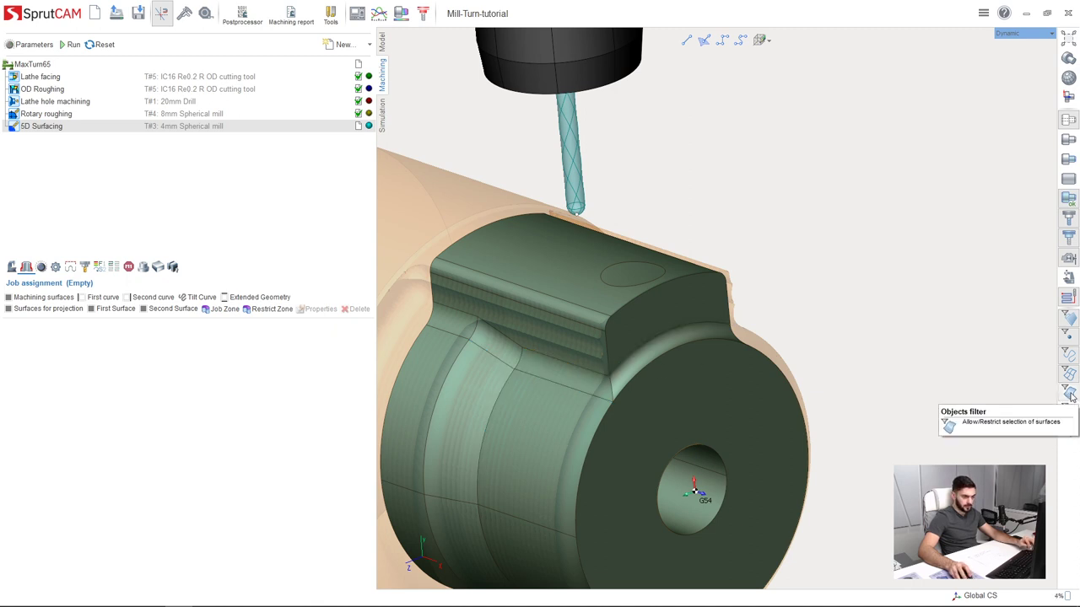
pyautogui.moveTo(558, 369); pyautogui.dragTo(514, 338)
pyautogui.click(517, 342)
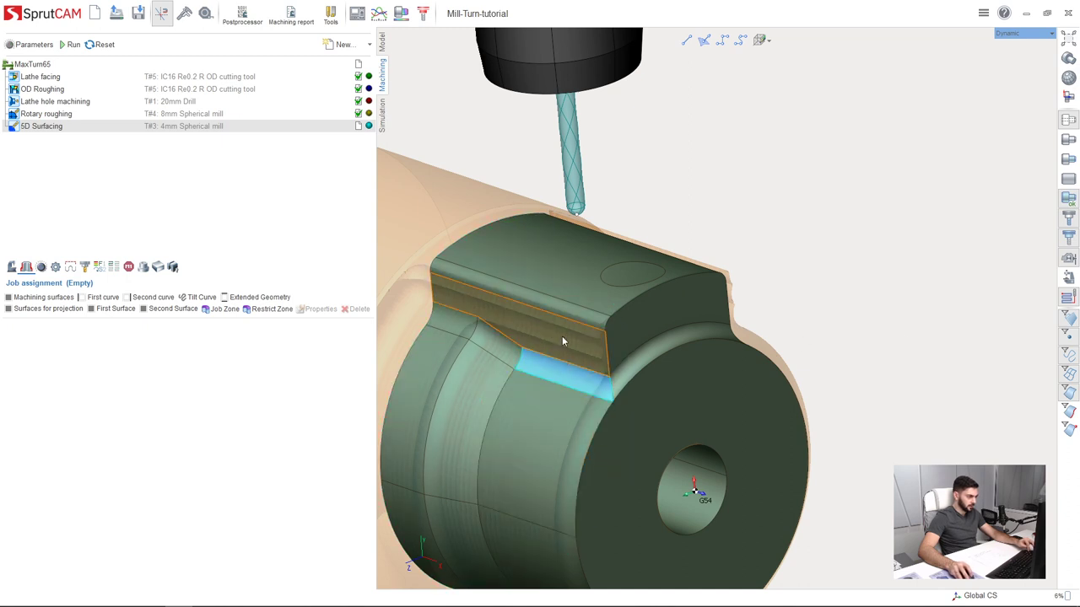
pyautogui.click(542, 338)
pyautogui.click(547, 303)
pyautogui.click(561, 288)
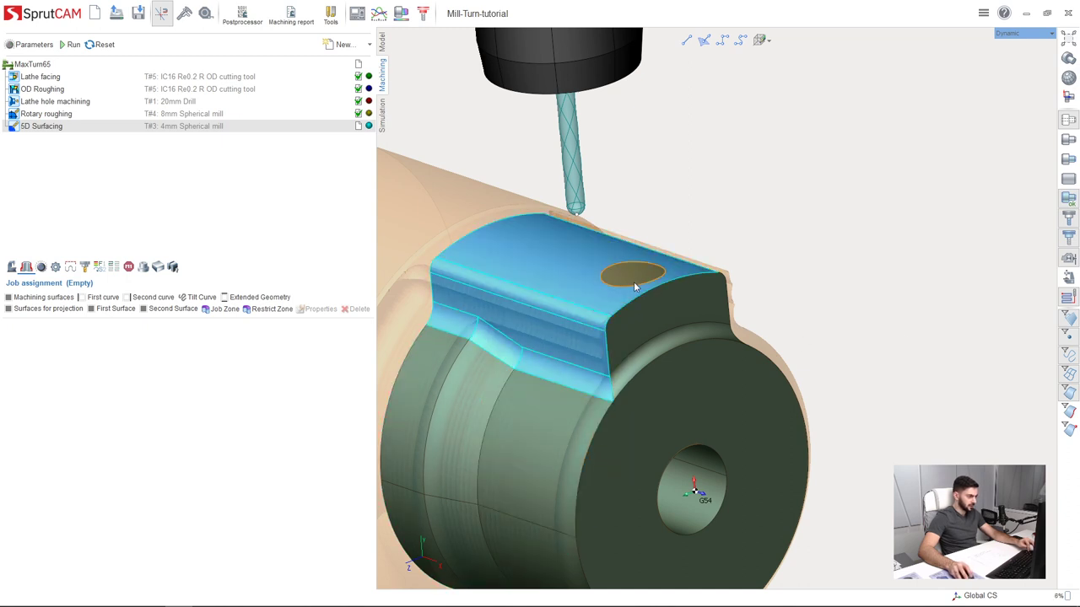
pyautogui.click(635, 282)
# Add the boss's opposite wall and fillet faces to the selection and assign all selected faces as machining surfaces
pyautogui.moveTo(635, 282); pyautogui.dragTo(497, 287, button='middle')
pyautogui.moveTo(675, 300); pyautogui.dragTo(623, 271, button='right')
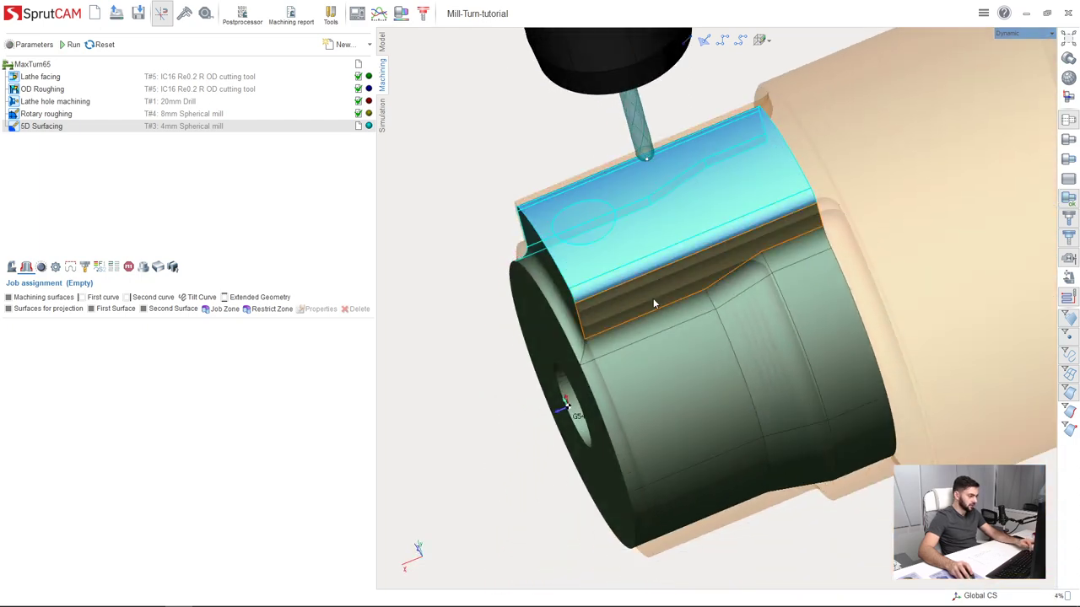
pyautogui.click(653, 304)
pyautogui.click(777, 268)
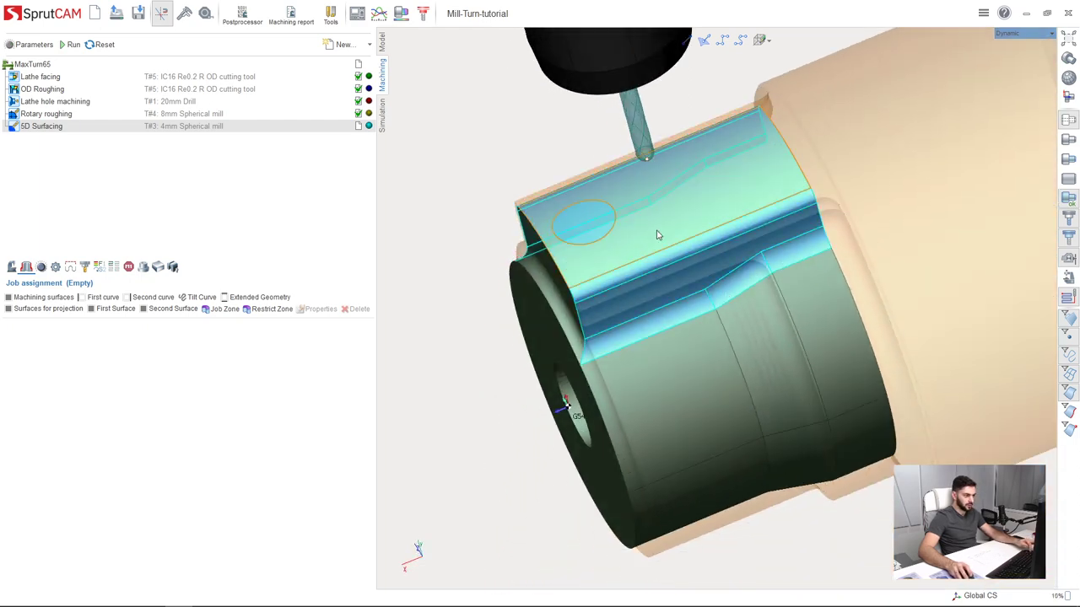
pyautogui.scroll(-5, 614, 233)
pyautogui.scroll(3, 614, 231)
pyautogui.moveTo(603, 218); pyautogui.dragTo(795, 205, button='right')
pyautogui.scroll(-4, 762, 349)
pyautogui.scroll(4, 685, 285)
pyautogui.moveTo(685, 284); pyautogui.dragTo(717, 310, button='right')
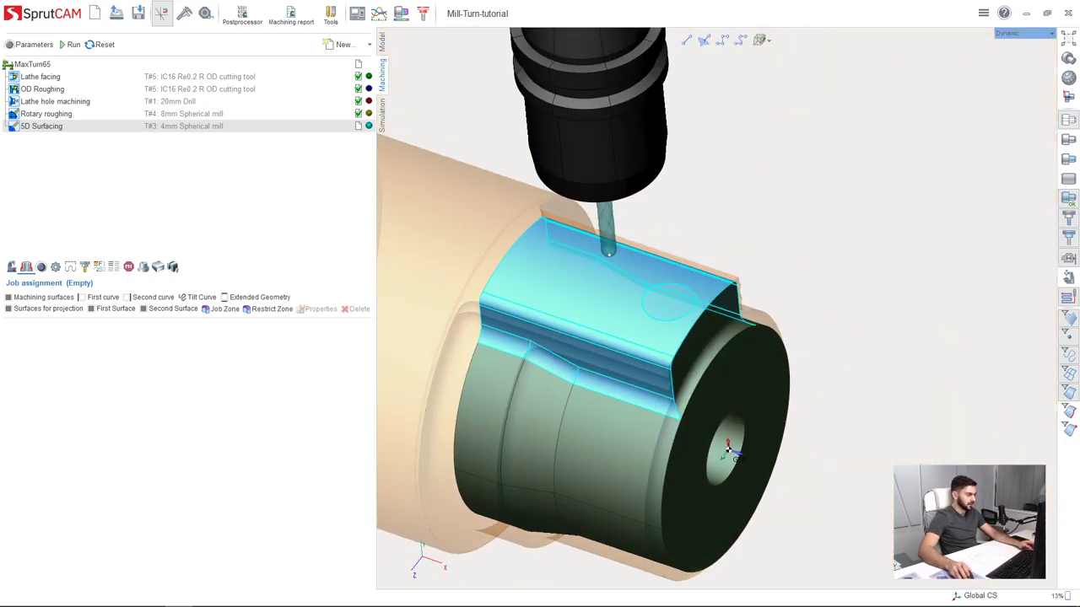
pyautogui.click(68, 300)
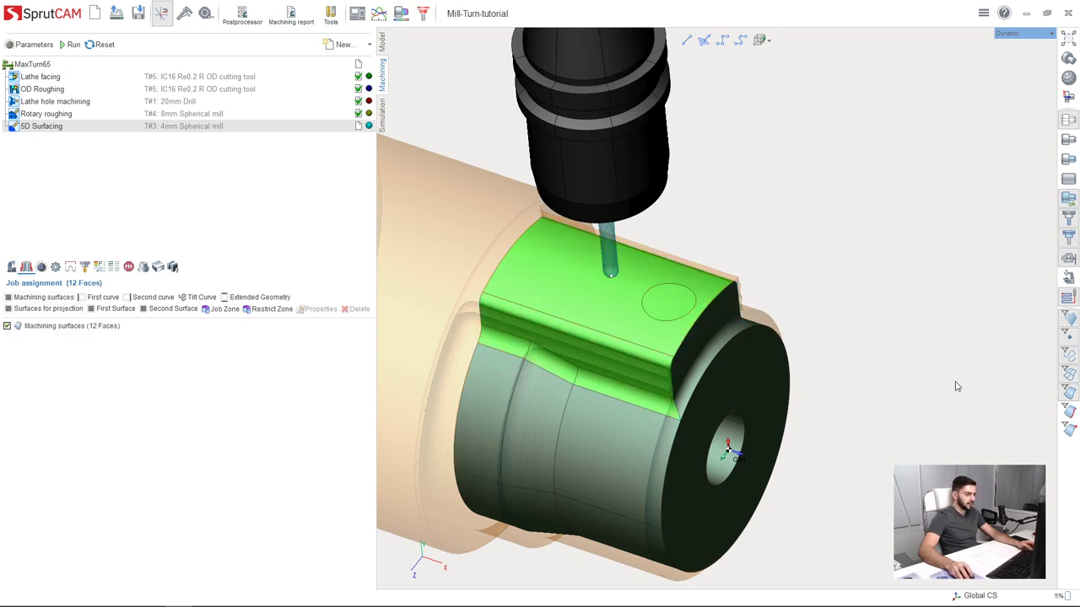
# Switch the selection filter from surfaces to edges and assign the edge chain along the boss's rear end as the first curve
pyautogui.click(1073, 413)
pyautogui.click(1072, 395)
pyautogui.scroll(1, 430, 332)
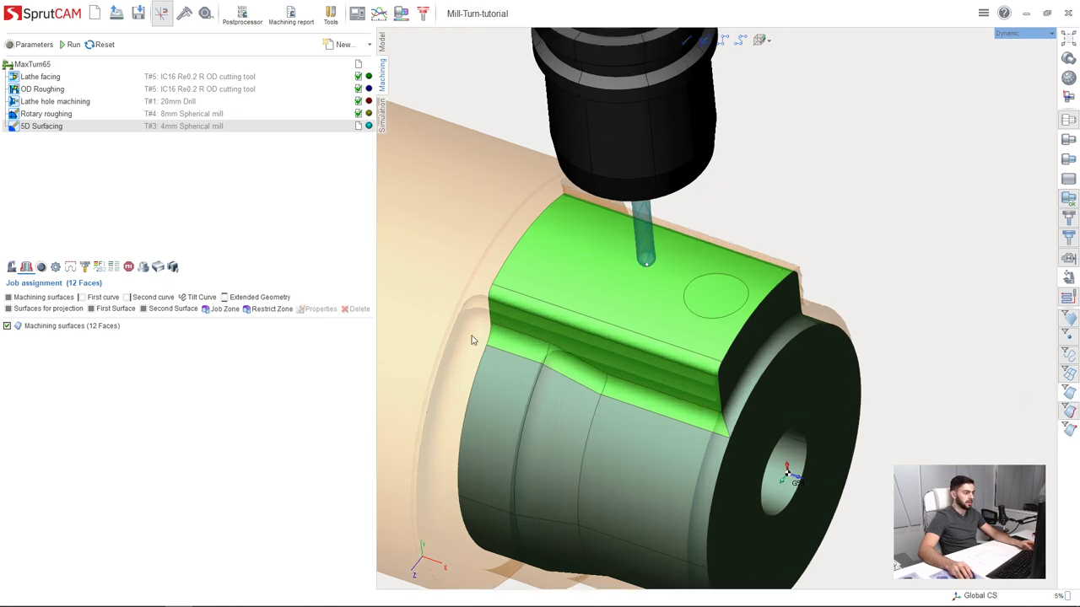
pyautogui.click(1069, 417)
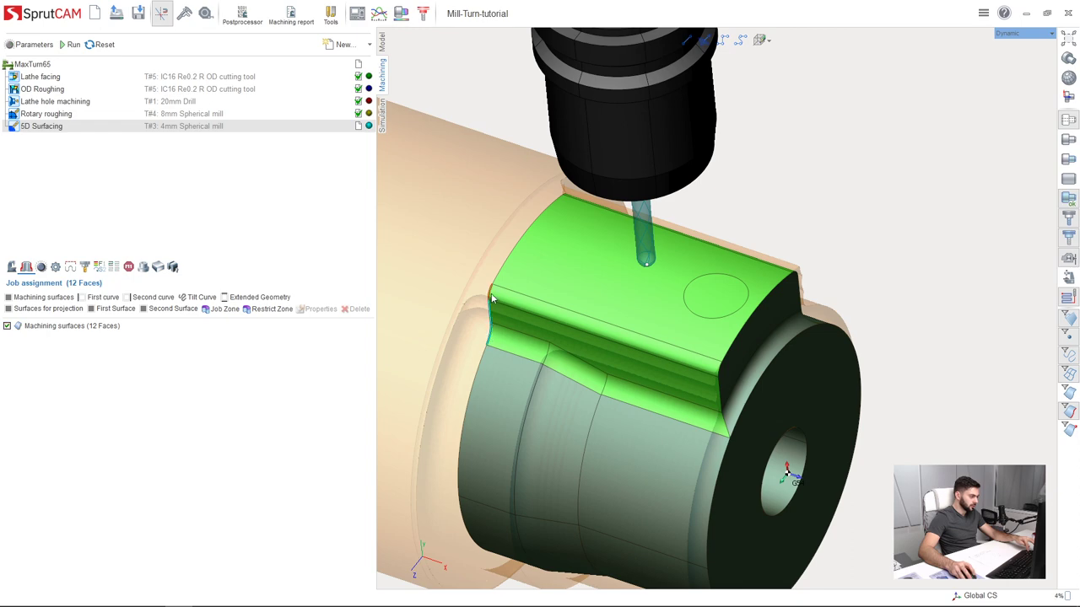
pyautogui.moveTo(499, 282); pyautogui.dragTo(895, 263, button='right')
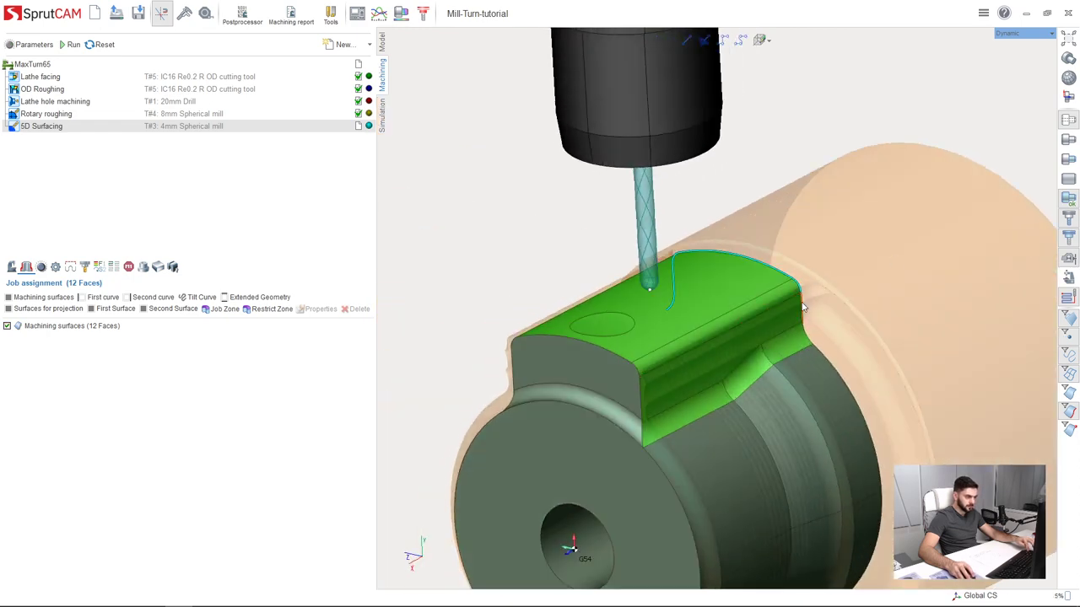
pyautogui.click(99, 302)
pyautogui.moveTo(618, 292); pyautogui.dragTo(732, 253, button='right')
pyautogui.moveTo(591, 351); pyautogui.dragTo(894, 342, button='right')
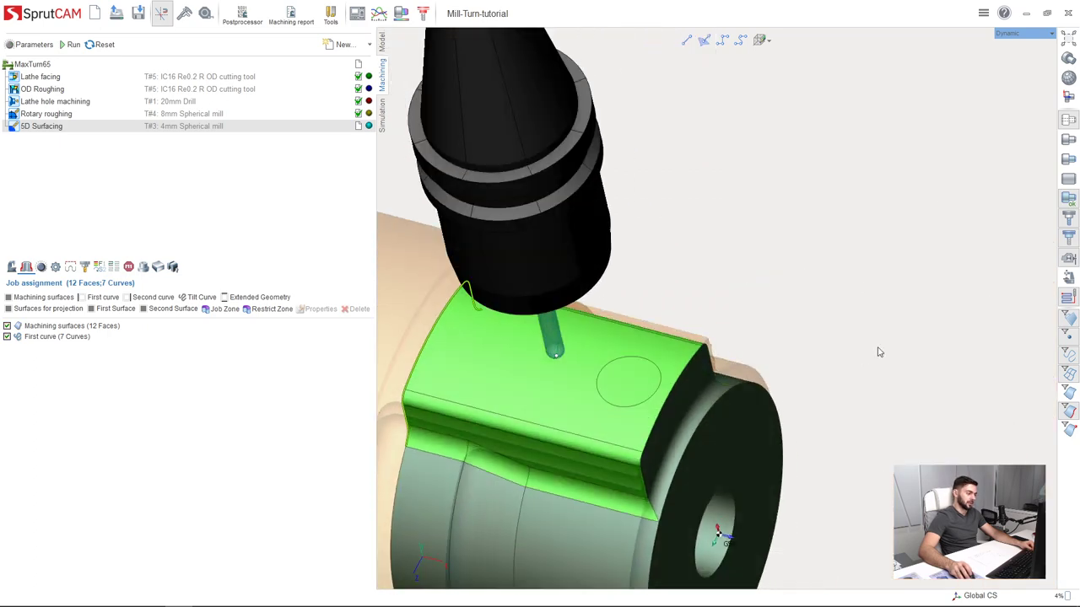
# Set the 5D Surfacing strategy to Across curve
pyautogui.click(41, 266)
pyautogui.click(245, 297)
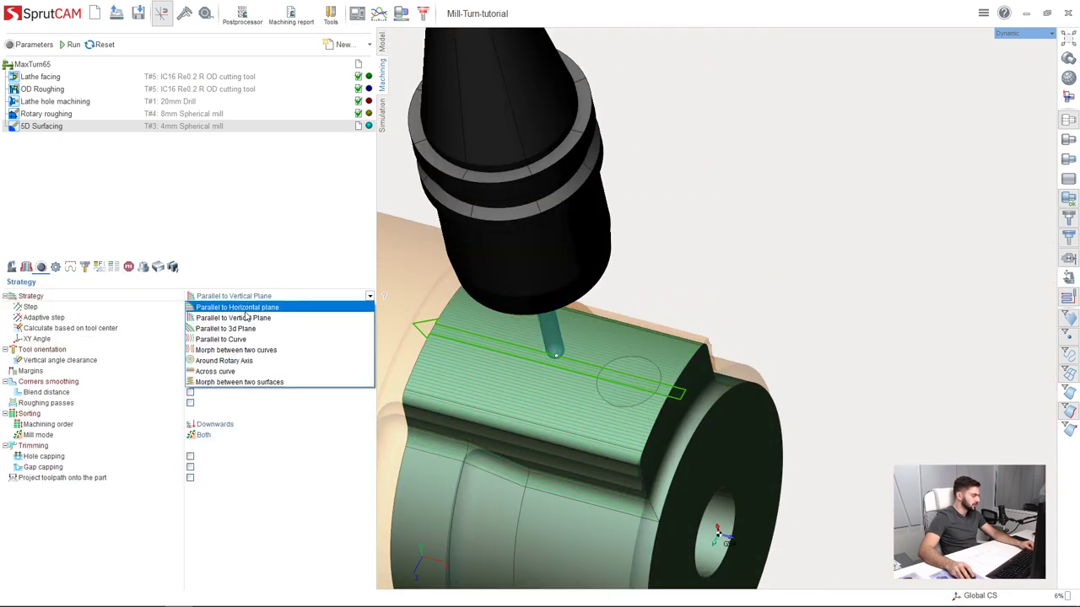
pyautogui.click(267, 374)
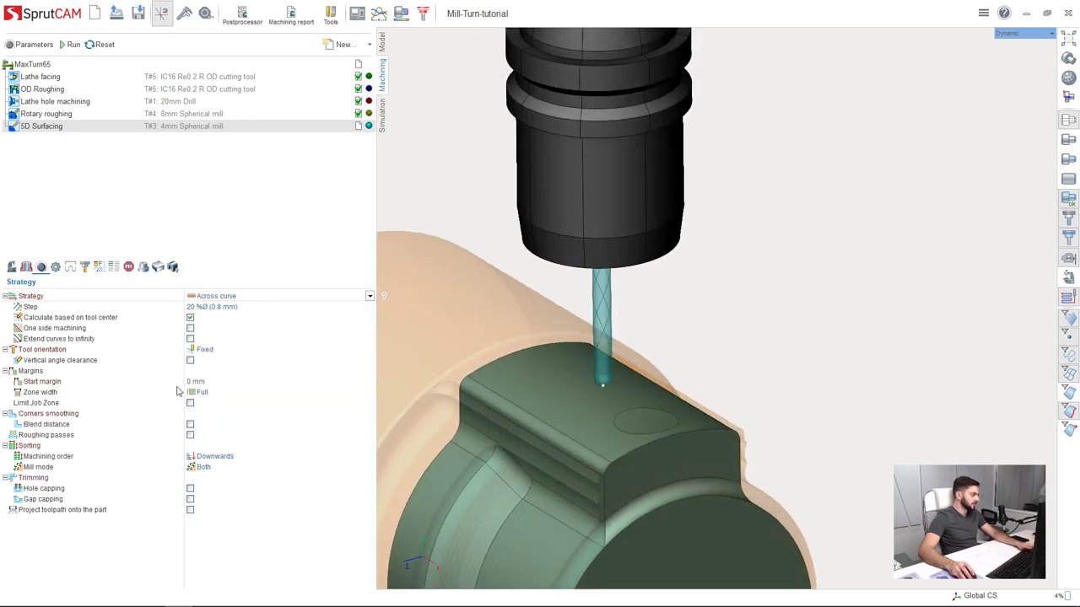
# Set the tool orientation to To rotary axis with WCS Z as the rotary axis
pyautogui.click(50, 354)
pyautogui.click(224, 351)
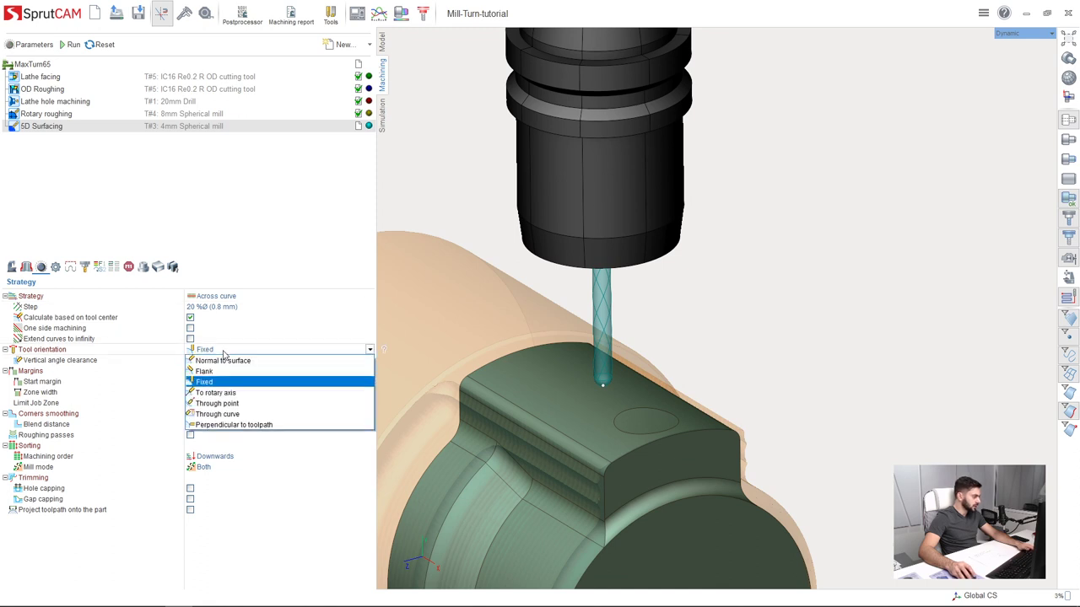
pyautogui.click(271, 393)
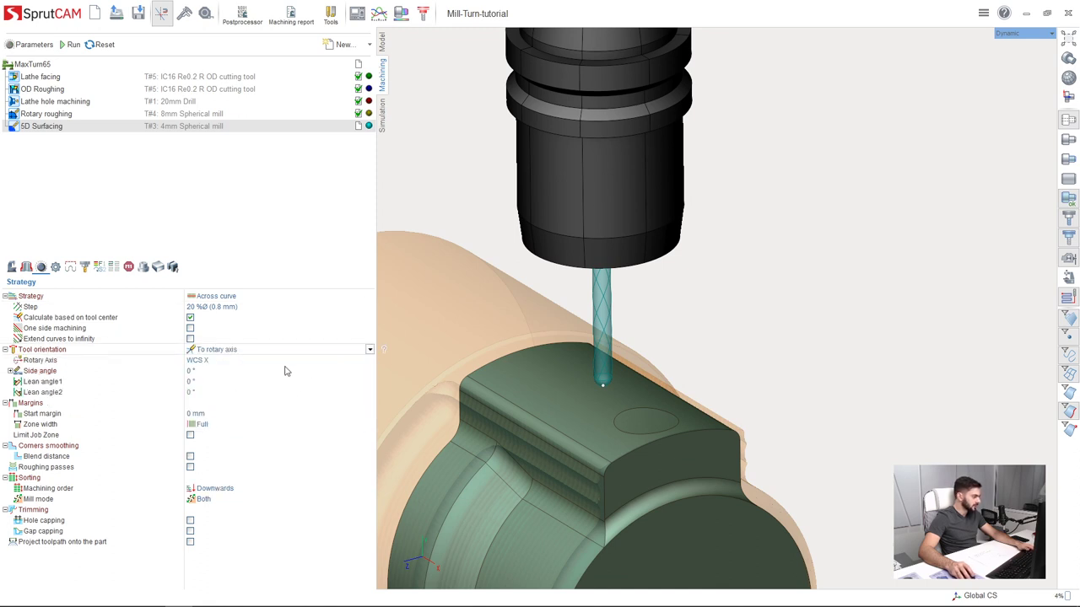
pyautogui.click(217, 359)
pyautogui.click(218, 360)
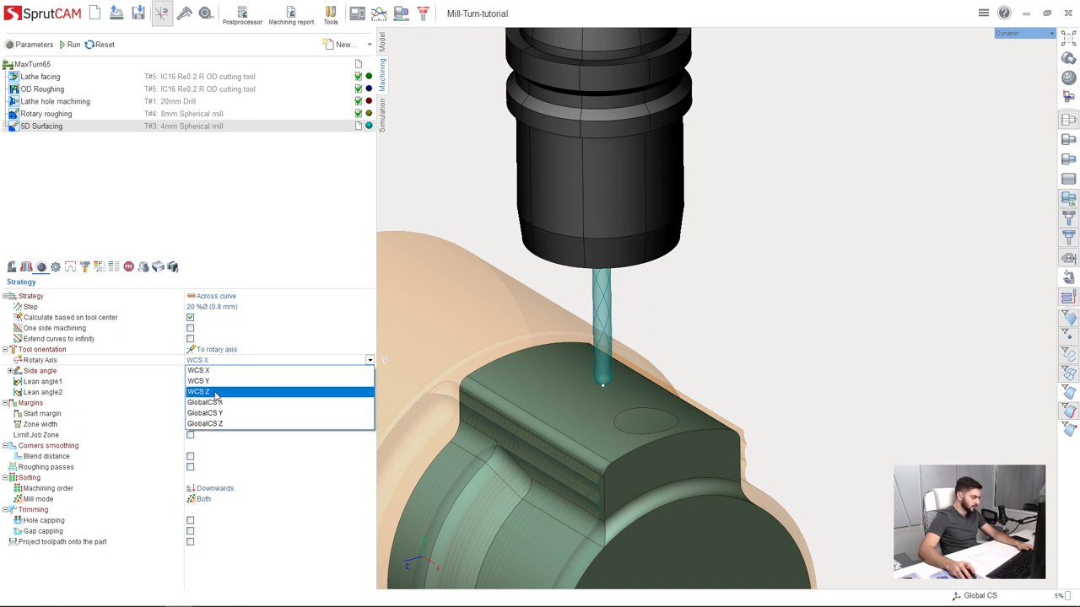
pyautogui.click(216, 393)
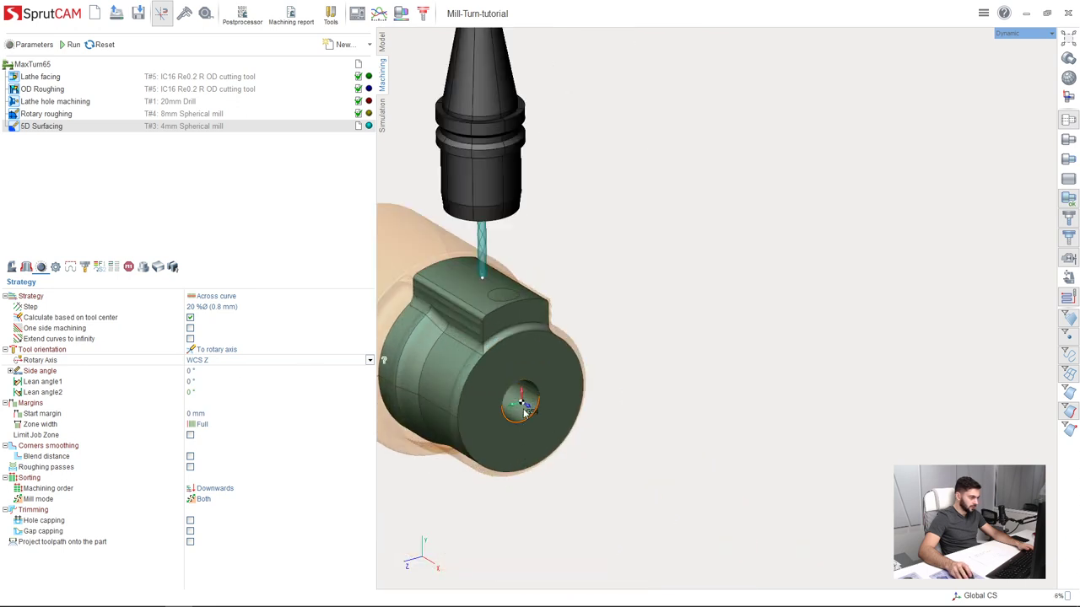
pyautogui.scroll(3, 524, 411)
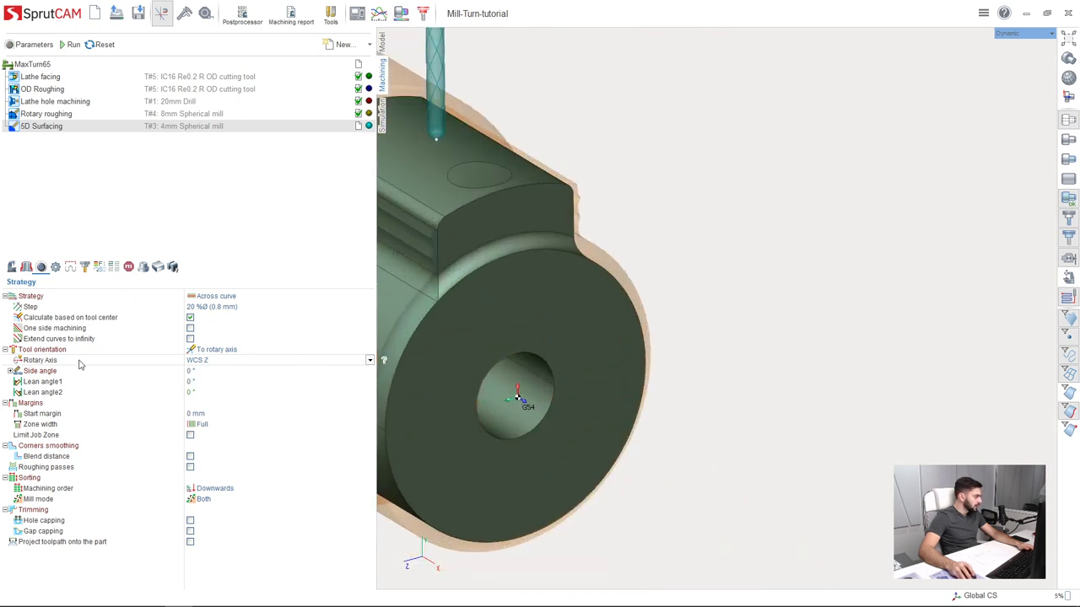
# Set both Lean angle1 and Lean angle2 to 35°
pyautogui.click(68, 381)
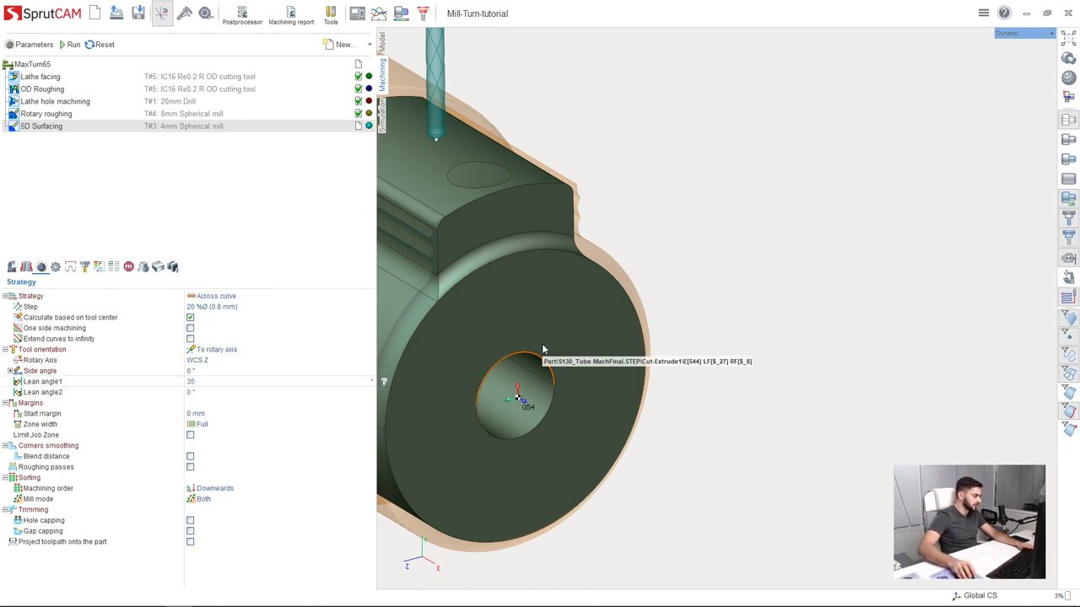
pyautogui.click(224, 393)
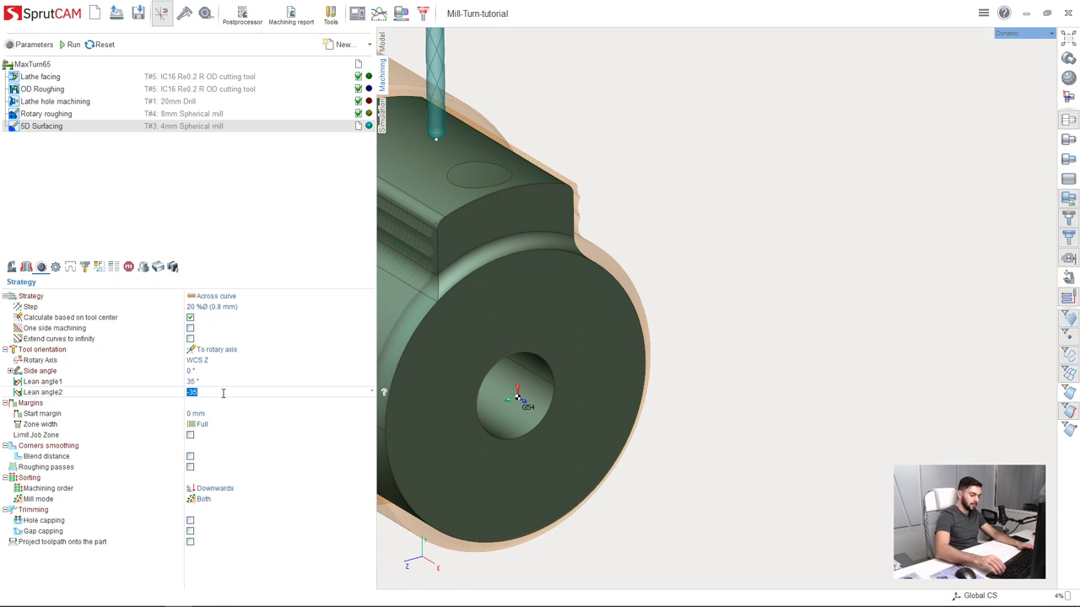
pyautogui.press('Return')
pyautogui.click(257, 414)
pyautogui.click(223, 402)
pyautogui.click(224, 394)
pyautogui.moveTo(536, 225); pyautogui.dragTo(426, 224, button='middle')
pyautogui.moveTo(534, 224); pyautogui.dragTo(586, 208, button='middle')
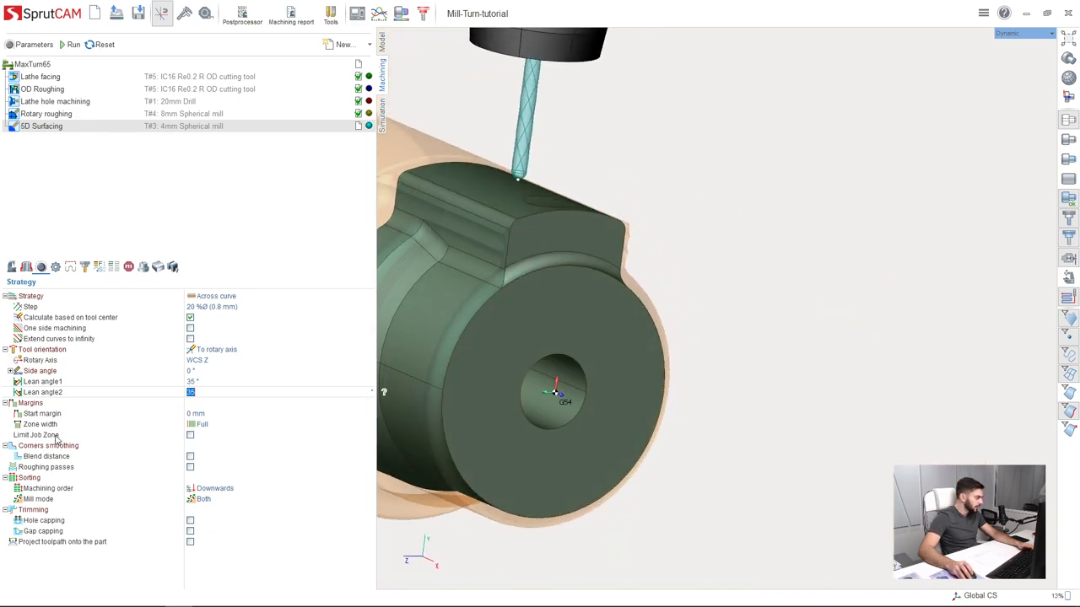
# Enable Limit Job Zone, check the boss's two side walls and calculate the 5D Surfacing toolpath
pyautogui.click(83, 439)
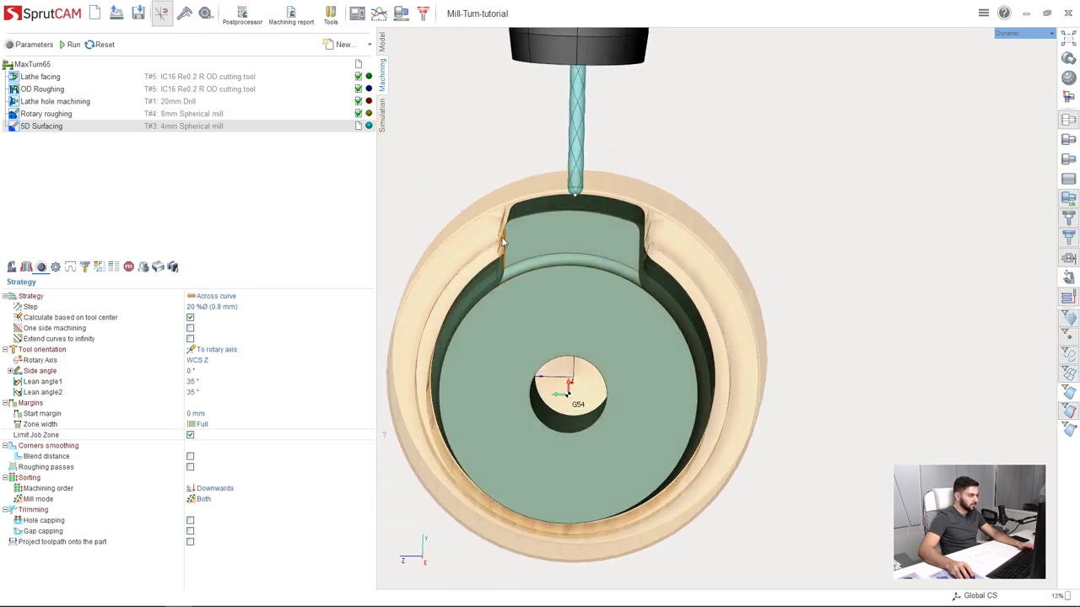
pyautogui.moveTo(502, 245)
pyautogui.mouseDown(button='middle')
pyautogui.moveTo(540, 247)
pyautogui.moveTo(413, 243)
pyautogui.moveTo(504, 248)
pyautogui.moveTo(494, 251)
pyautogui.mouseUp(button='middle')
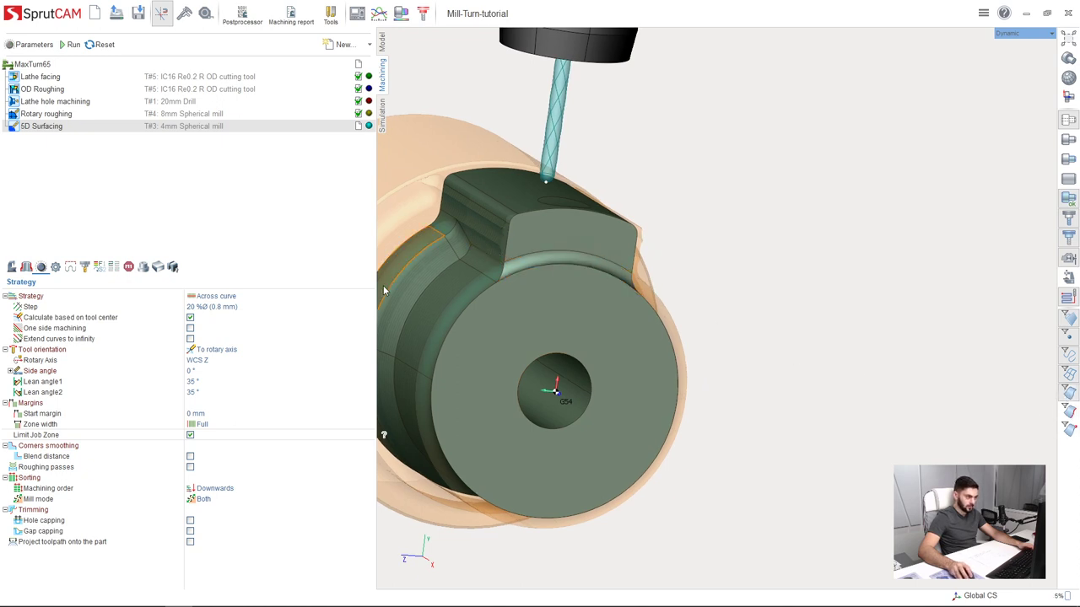
pyautogui.click(494, 249)
pyautogui.moveTo(494, 249); pyautogui.dragTo(404, 251, button='middle')
pyautogui.click(698, 258)
pyautogui.moveTo(628, 259); pyautogui.dragTo(676, 266, button='middle')
pyautogui.keyDown('ctrl'); pyautogui.click(507, 245); pyautogui.keyUp('ctrl')
pyautogui.moveTo(595, 264)
pyautogui.mouseDown(button='middle')
pyautogui.moveTo(553, 299)
pyautogui.moveTo(635, 278)
pyautogui.moveTo(563, 292)
pyautogui.moveTo(502, 285)
pyautogui.moveTo(586, 282)
pyautogui.mouseUp(button='middle')
pyautogui.moveTo(579, 387); pyautogui.dragTo(557, 289, button='right')
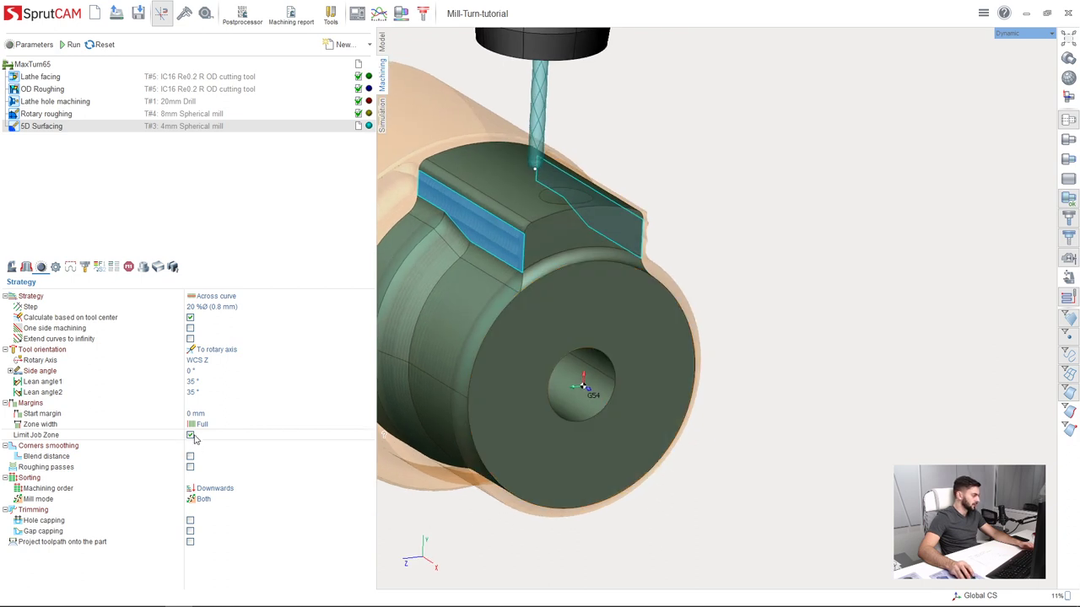
pyautogui.click(73, 47)
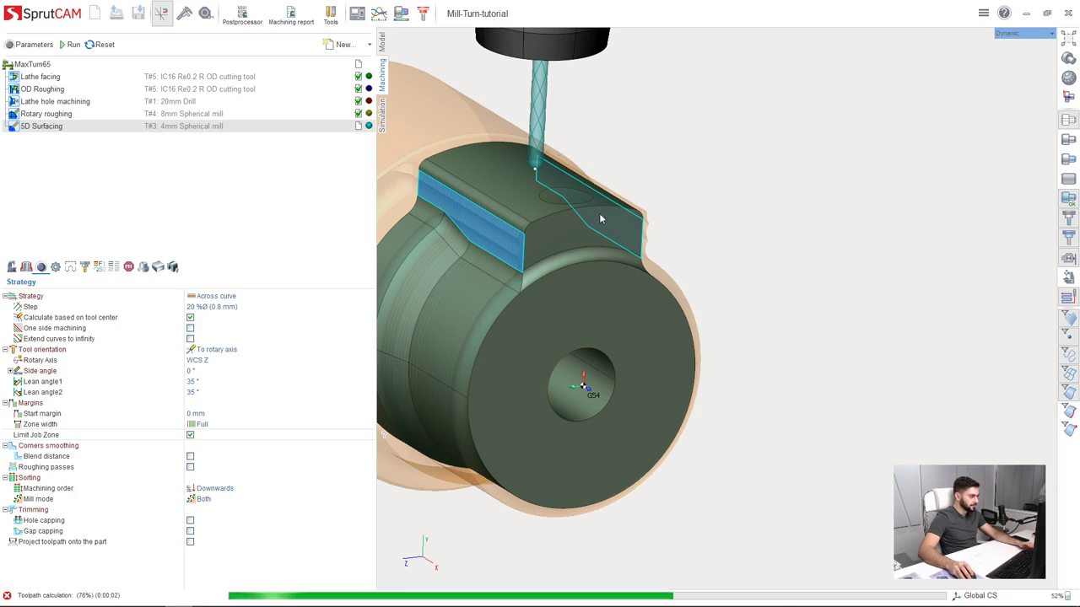
# Examine the calculated 5D Surfacing toolpath on the boss and check the operation's status details for errors
pyautogui.scroll(2, 523, 228)
pyautogui.moveTo(524, 228); pyautogui.dragTo(489, 244, button='middle')
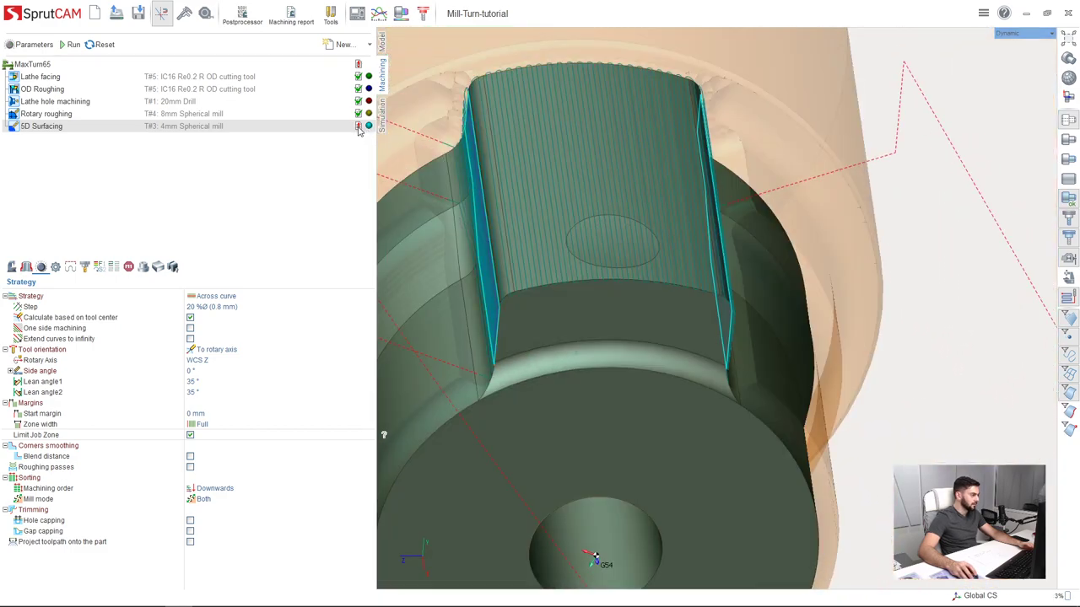
pyautogui.moveTo(359, 125)
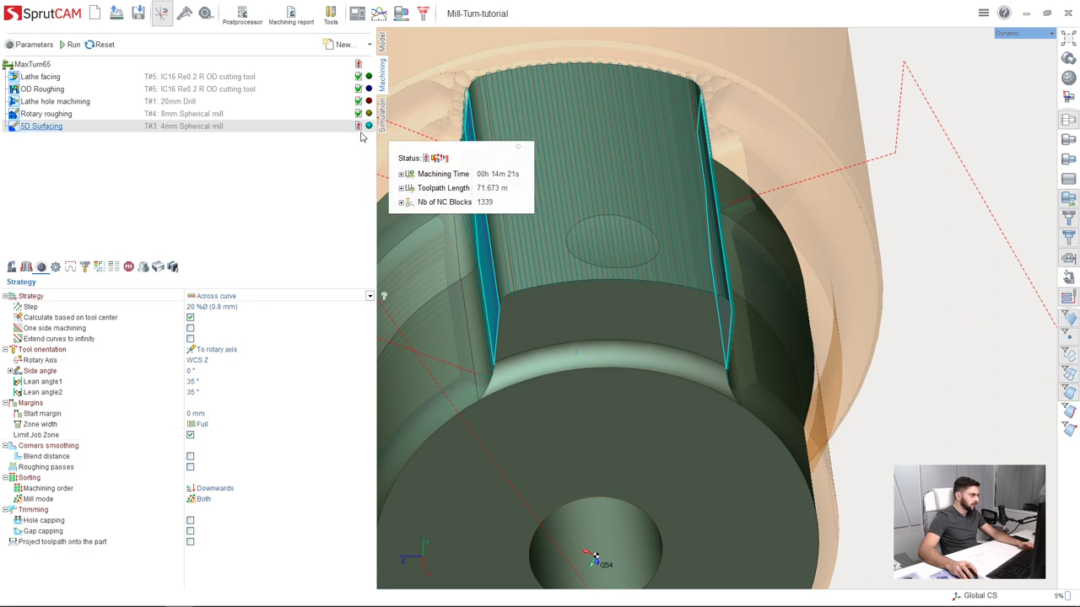
pyautogui.moveTo(438, 163)
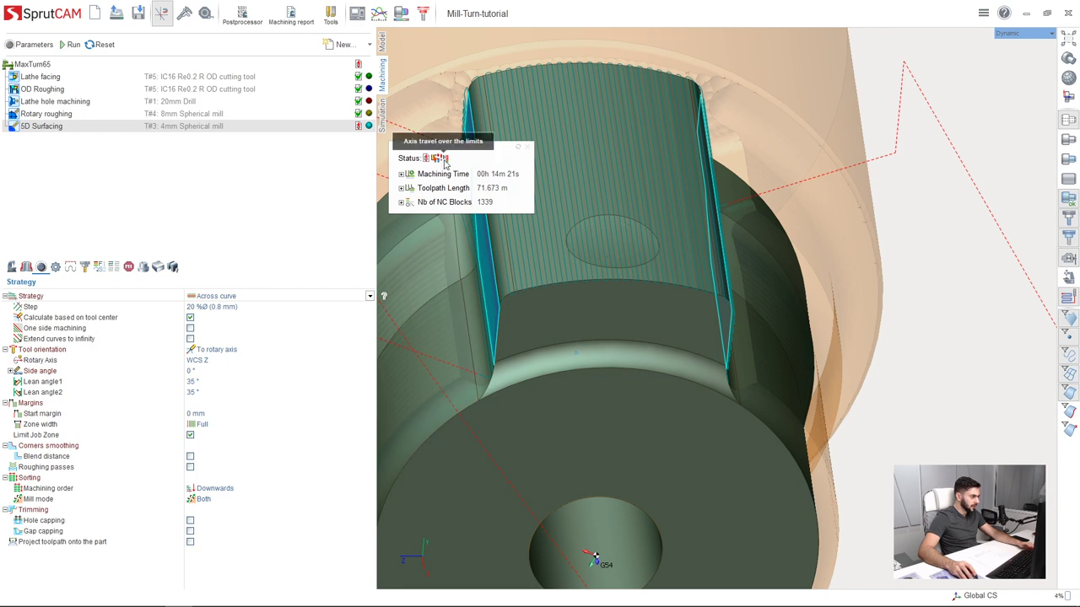
pyautogui.click(527, 149)
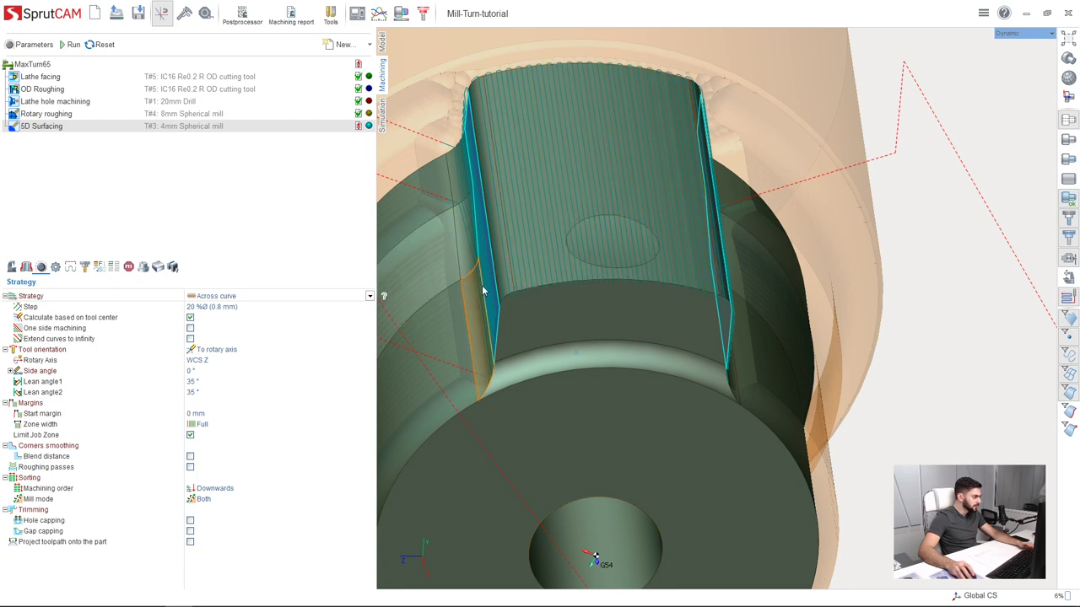
# Set the feed distance to 100 %Ø, recalculate the 5D Surfacing toolpath and check the operation's status
pyautogui.moveTo(482, 289); pyautogui.dragTo(527, 263, button='middle')
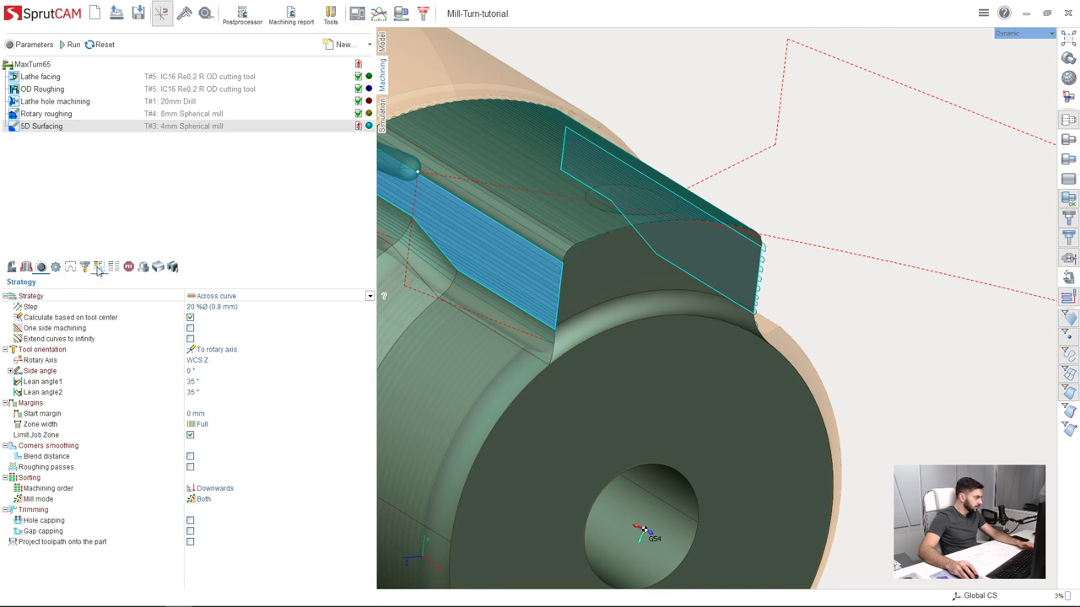
pyautogui.click(71, 268)
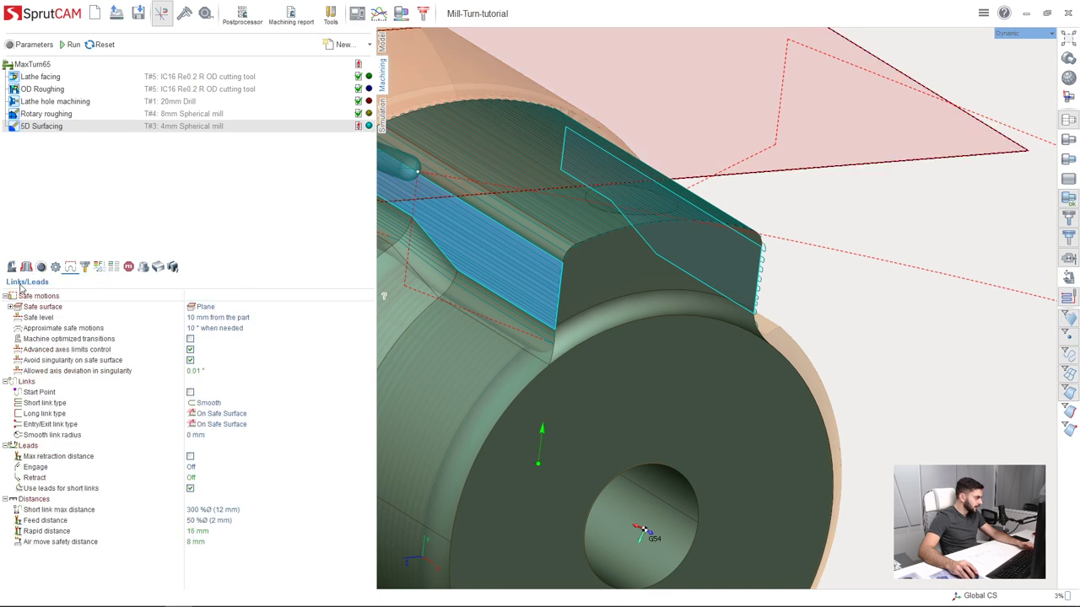
pyautogui.click(65, 523)
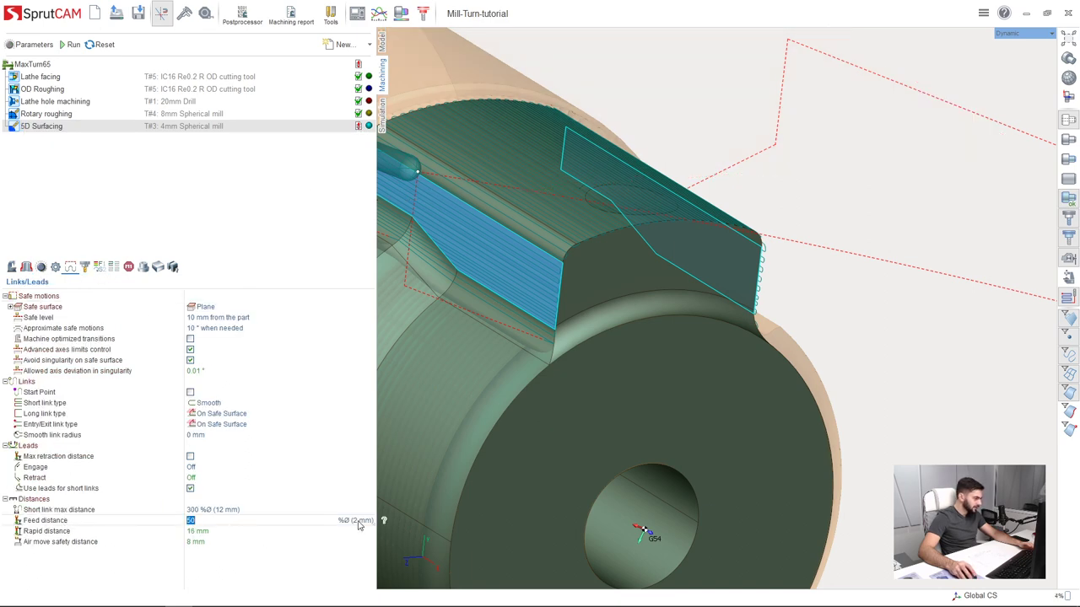
pyautogui.write('100')
pyautogui.press('Return')
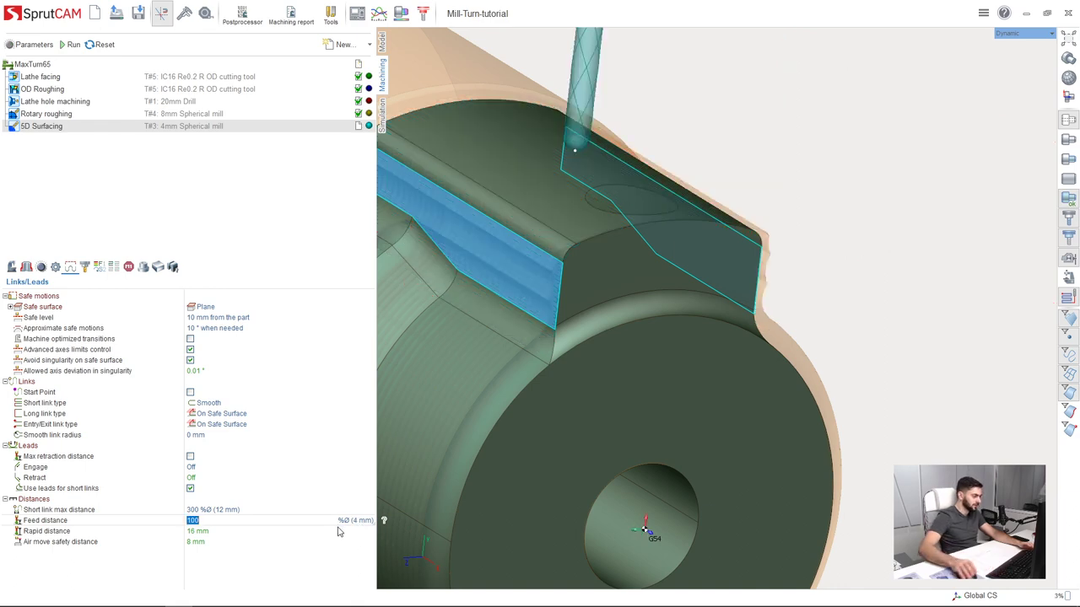
pyautogui.click(71, 43)
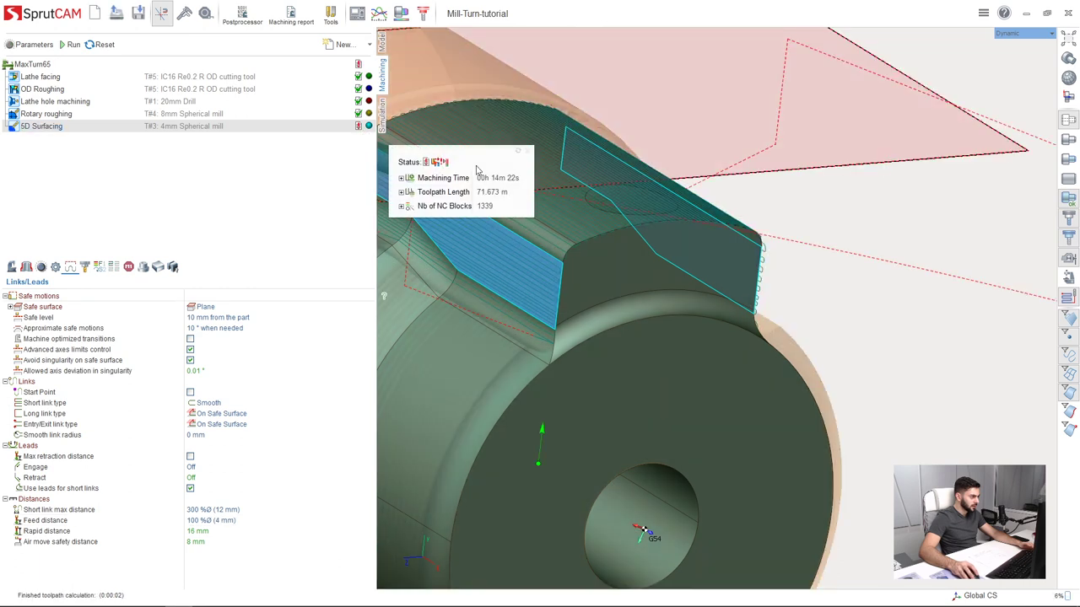
pyautogui.click(527, 151)
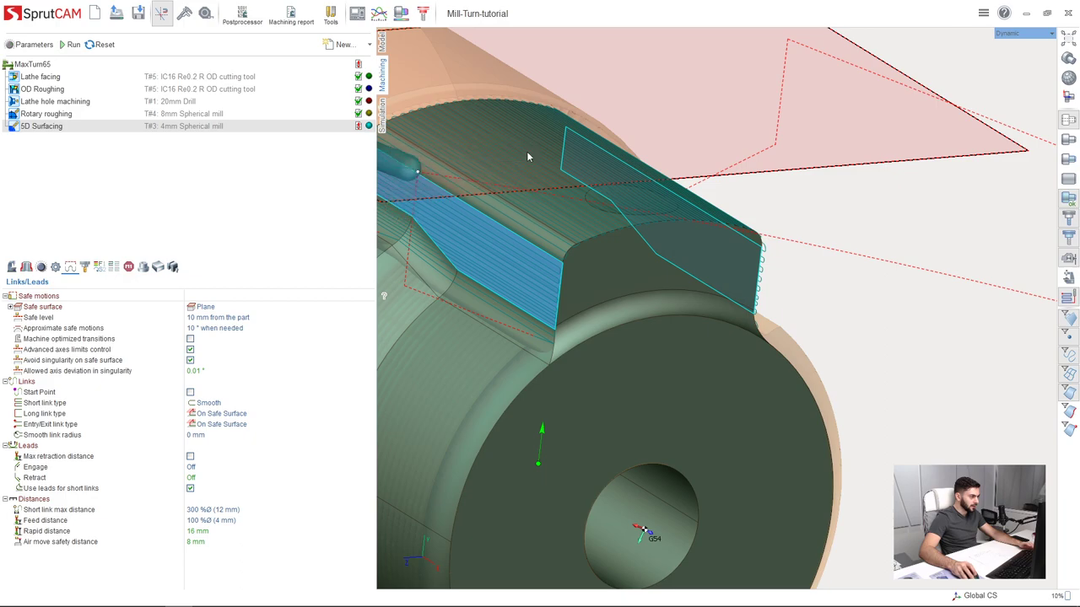
# Change the safe surface of the 5D Surfacing operation from a plane to Cylinder
pyautogui.click(384, 119)
pyautogui.click(383, 76)
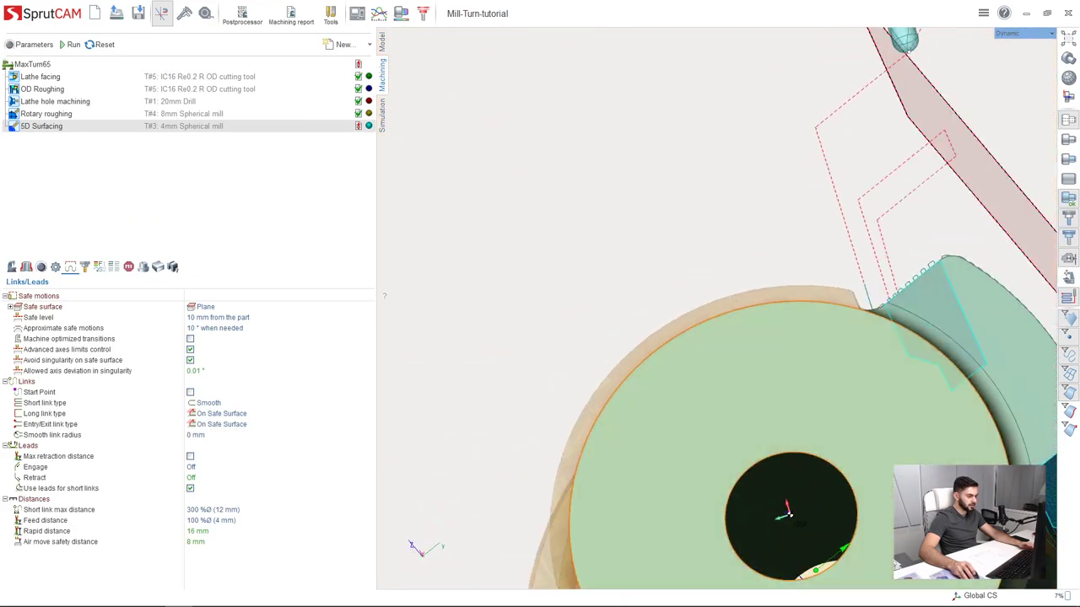
pyautogui.moveTo(658, 379)
pyautogui.mouseDown(button='middle')
pyautogui.moveTo(726, 372)
pyautogui.moveTo(651, 365)
pyautogui.mouseUp(button='middle')
pyautogui.scroll(-3, 652, 364)
pyautogui.moveTo(698, 300); pyautogui.dragTo(673, 282, button='middle')
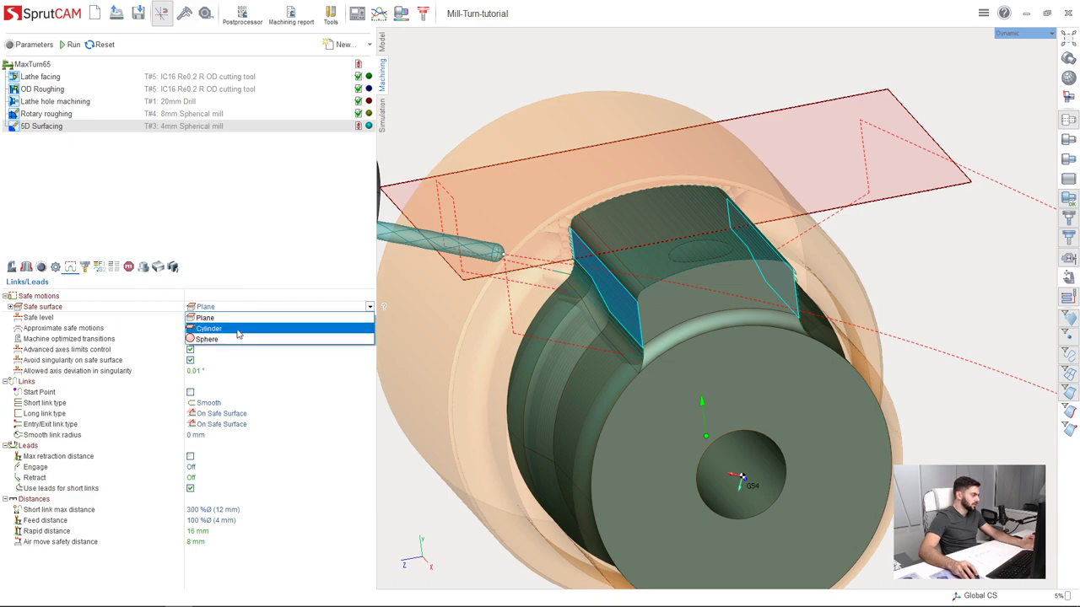
pyautogui.click(243, 314)
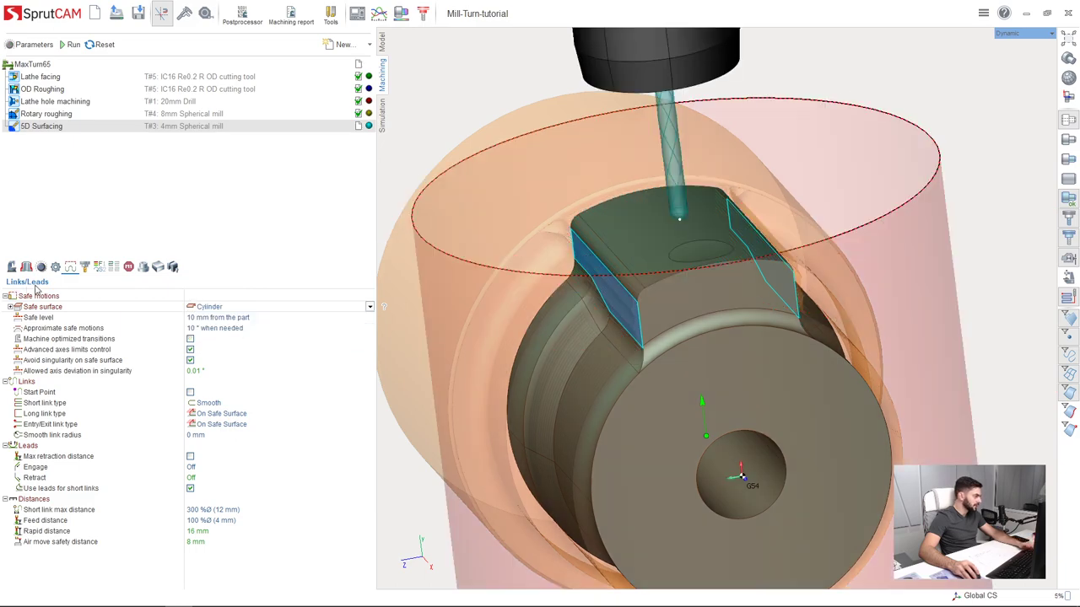
# Rotate the cylindrical safe surface by 90° to align it with the part's rotary axis, and recalculate the toolpath
pyautogui.moveTo(408, 378); pyautogui.dragTo(490, 358, button='middle')
pyautogui.scroll(-5, 458, 328)
pyautogui.scroll(5, 458, 329)
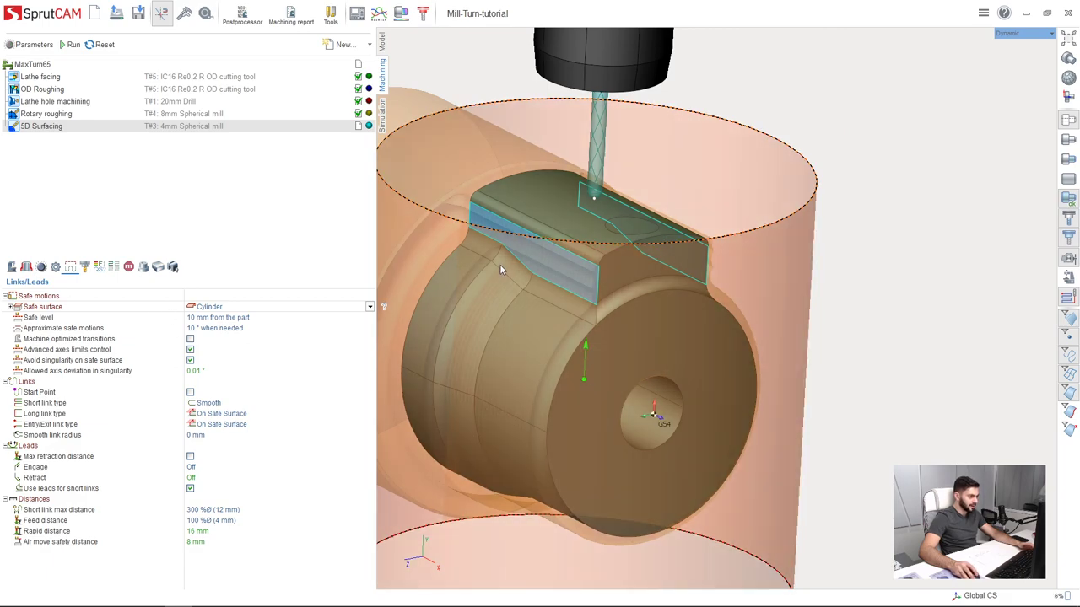
pyautogui.moveTo(592, 378); pyautogui.dragTo(565, 322, button='right')
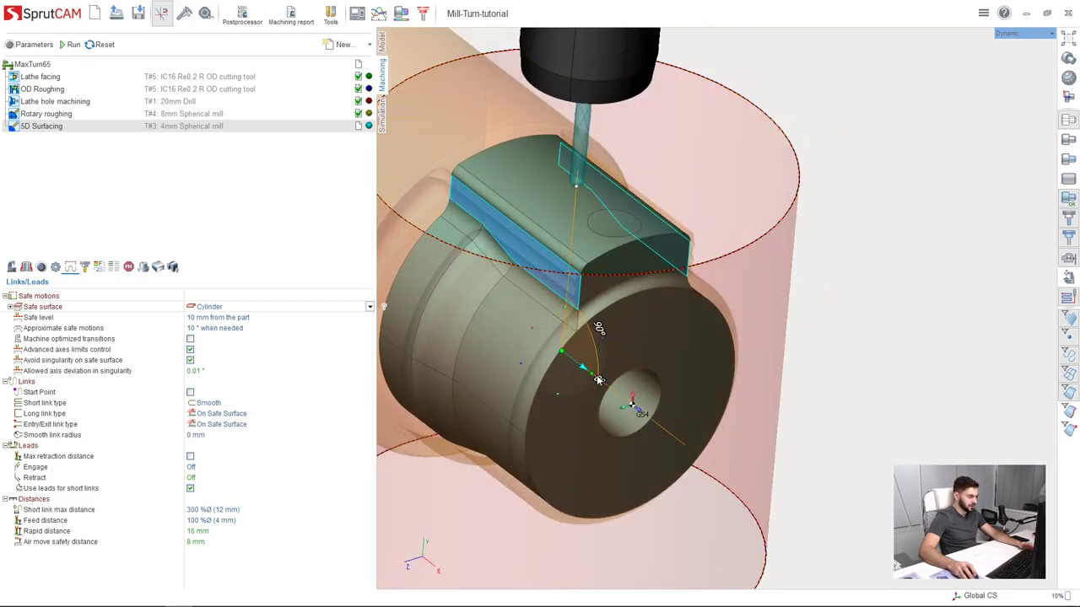
pyautogui.moveTo(597, 367); pyautogui.dragTo(655, 451, button='right')
pyautogui.moveTo(586, 405); pyautogui.dragTo(557, 392, button='right')
pyautogui.scroll(-2, 569, 408)
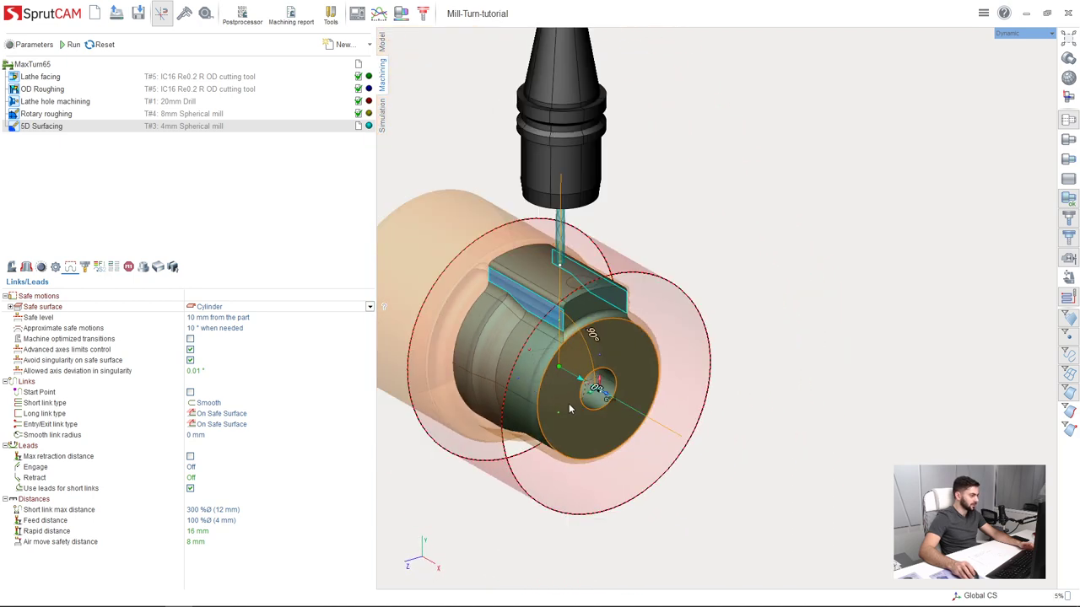
pyautogui.click(73, 44)
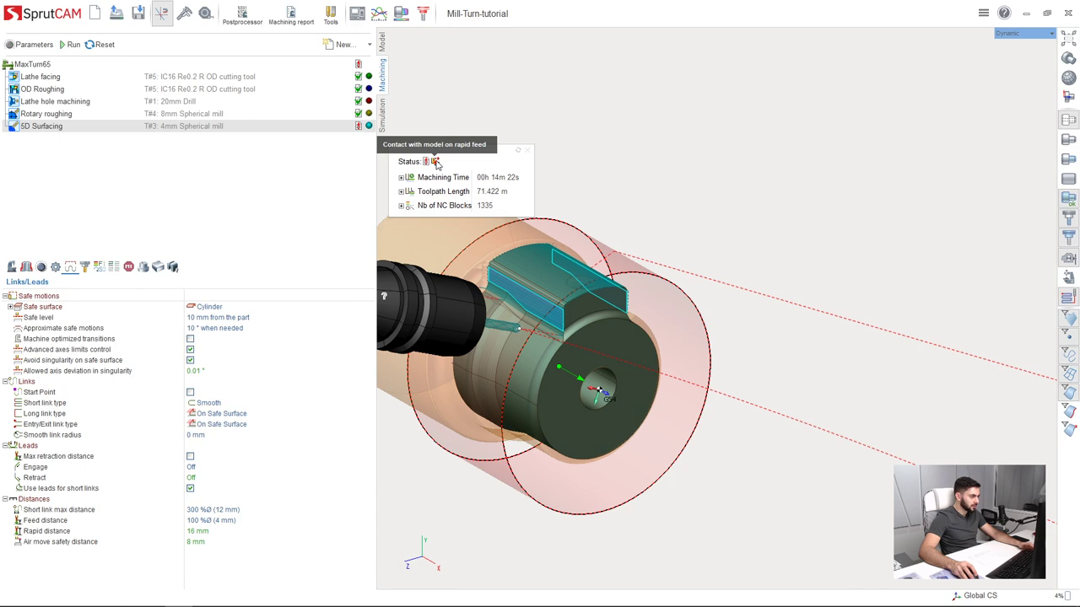
pyautogui.click(528, 151)
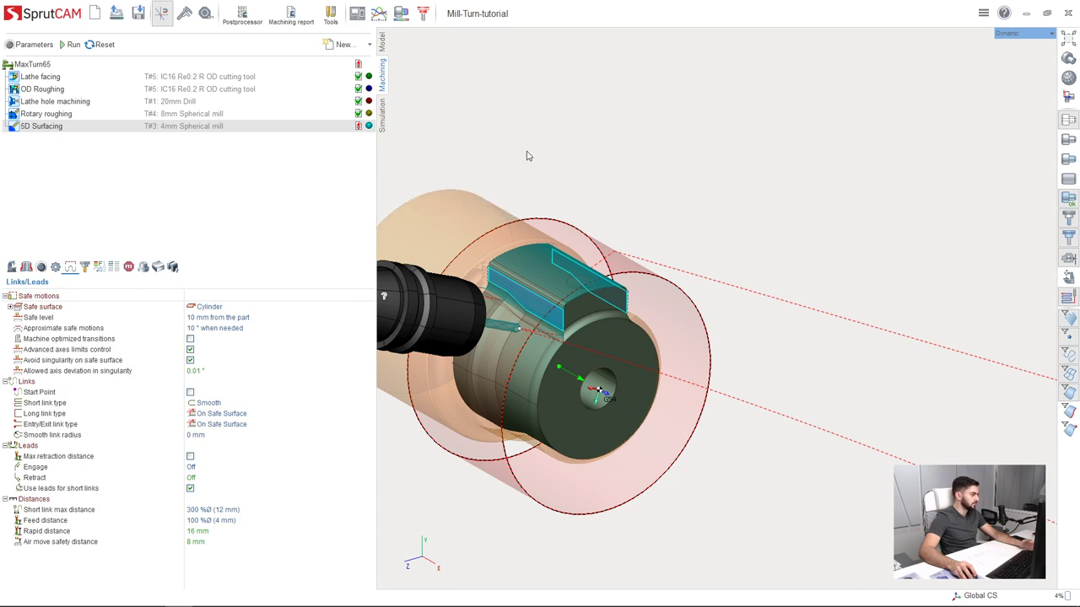
# Enable Stop on Error in the simulation and run it for the 5D Surfacing operation
pyautogui.click(381, 112)
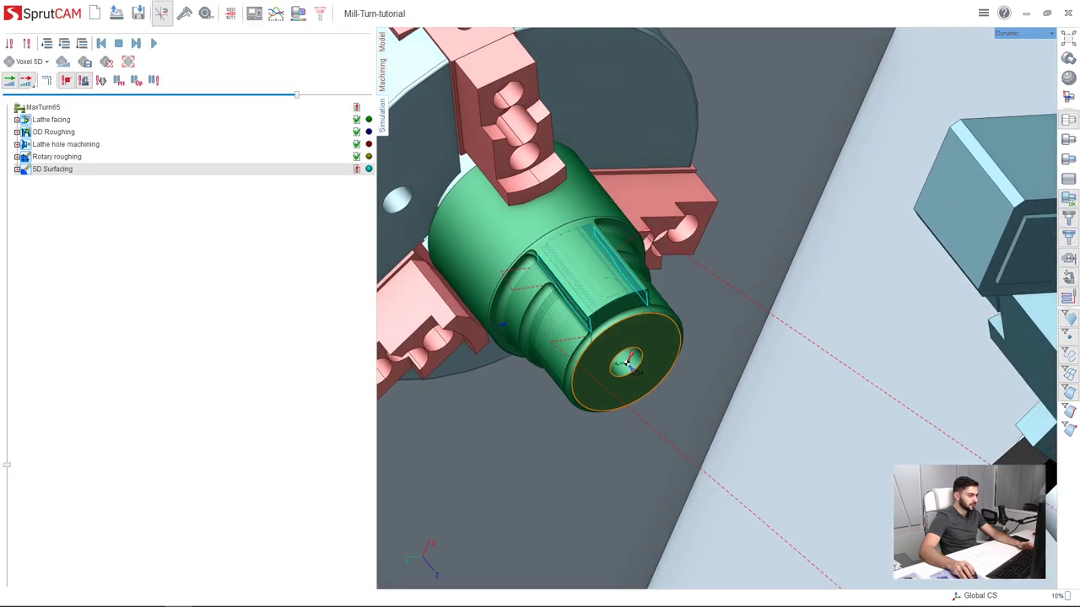
pyautogui.moveTo(629, 365); pyautogui.dragTo(754, 313, button='middle')
pyautogui.scroll(-5, 753, 313)
pyautogui.scroll(-7, 540, 280)
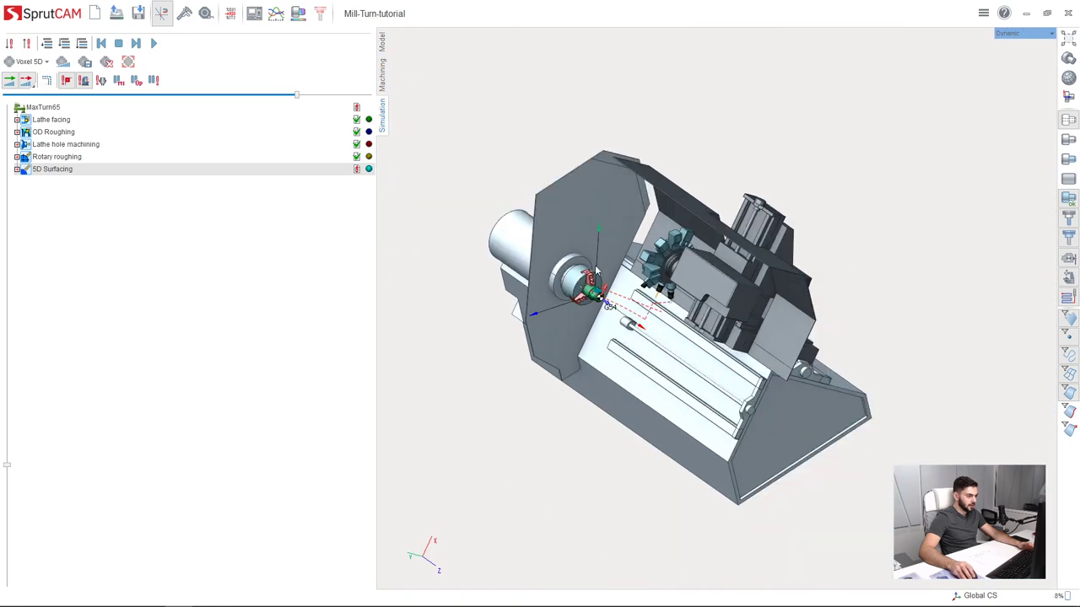
pyautogui.scroll(10, 712, 348)
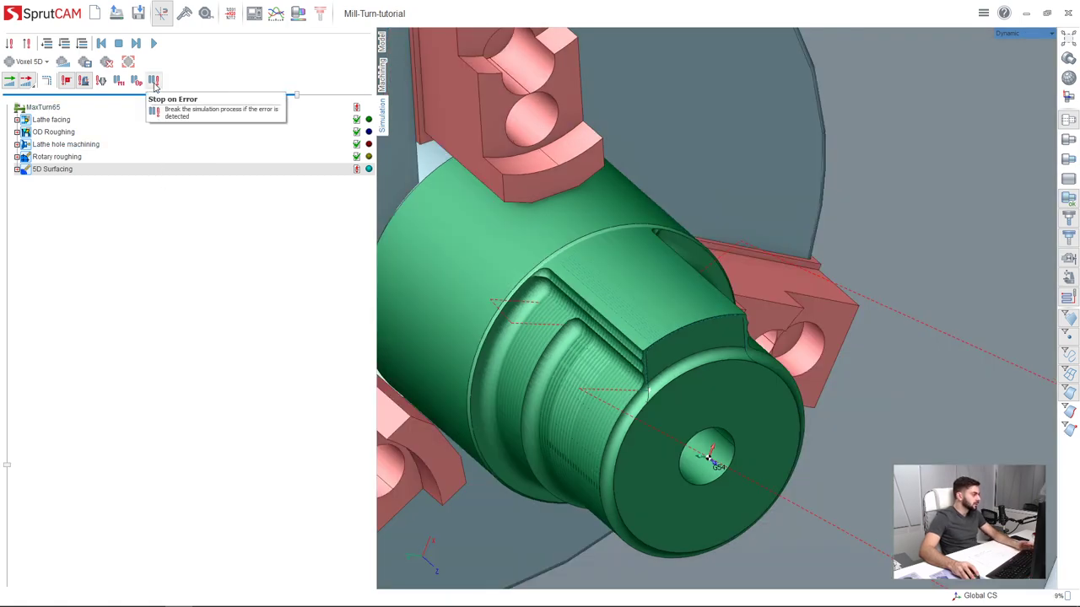
pyautogui.click(153, 82)
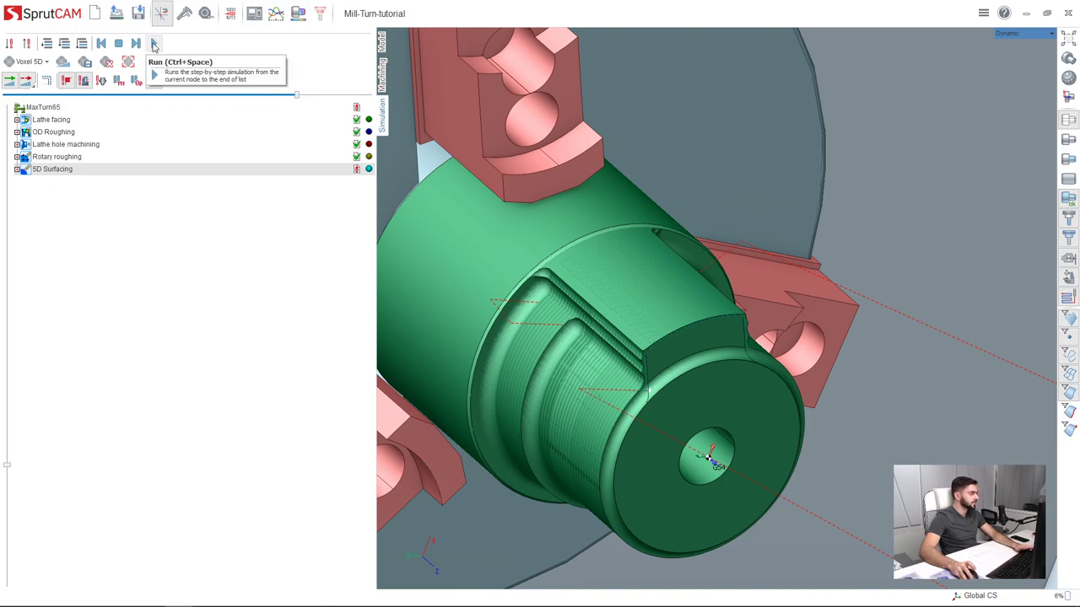
pyautogui.click(154, 44)
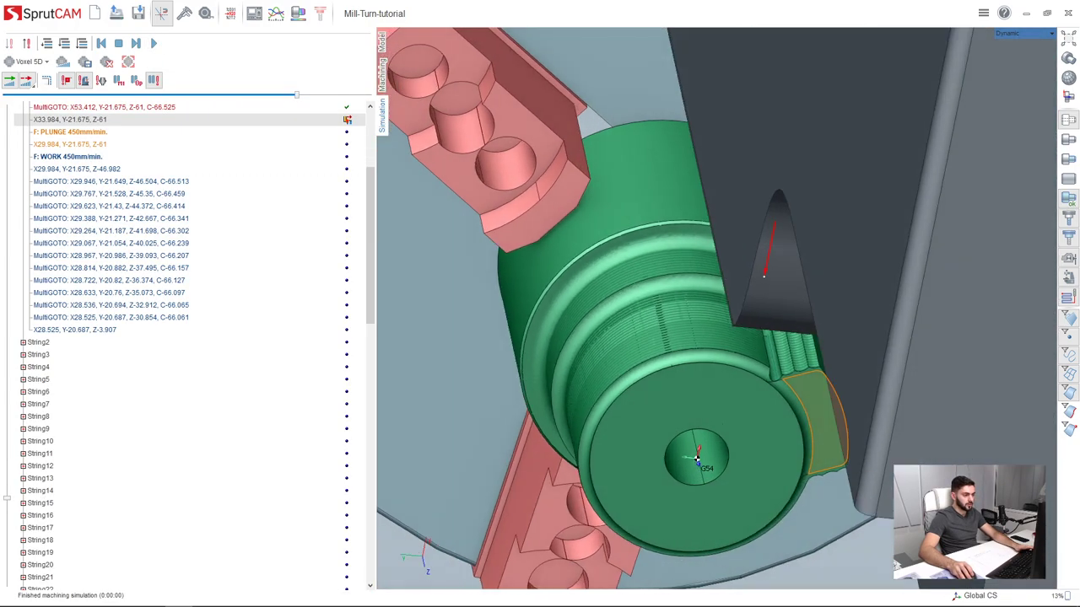
# Examine the tool and the boss's side wall where the simulation stopped on the approach move
pyautogui.moveTo(697, 371); pyautogui.dragTo(759, 354, button='middle')
pyautogui.scroll(7, 750, 294)
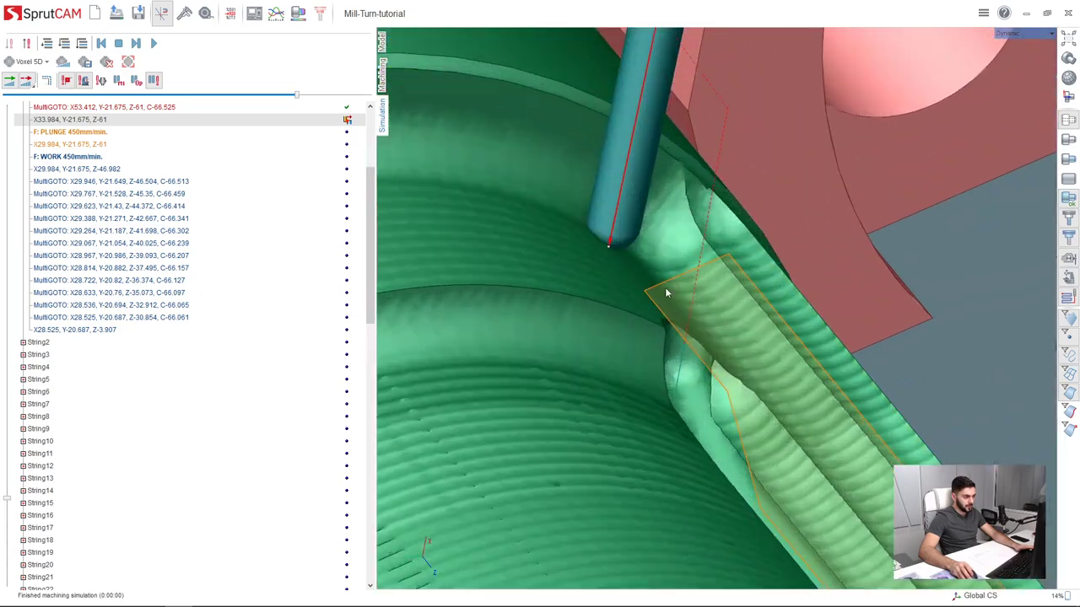
pyautogui.moveTo(649, 293); pyautogui.dragTo(675, 293, button='middle')
pyautogui.moveTo(451, 175); pyautogui.dragTo(451, 187, button='middle')
# Set the feed distance in millimetres to 5 mm and recalculate the 5D Surfacing toolpath
pyautogui.click(381, 80)
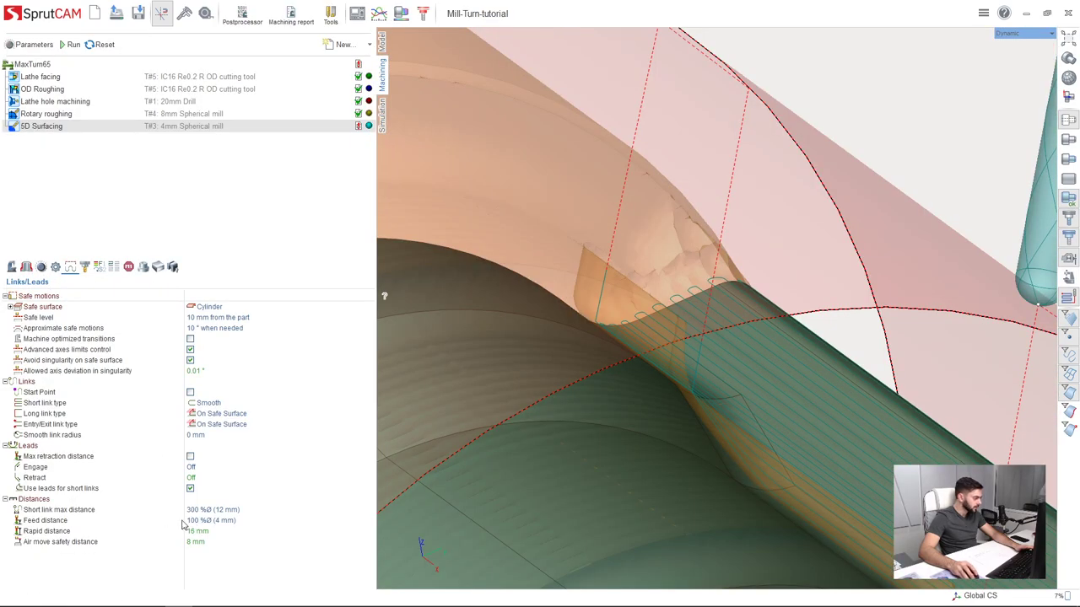
pyautogui.click(62, 520)
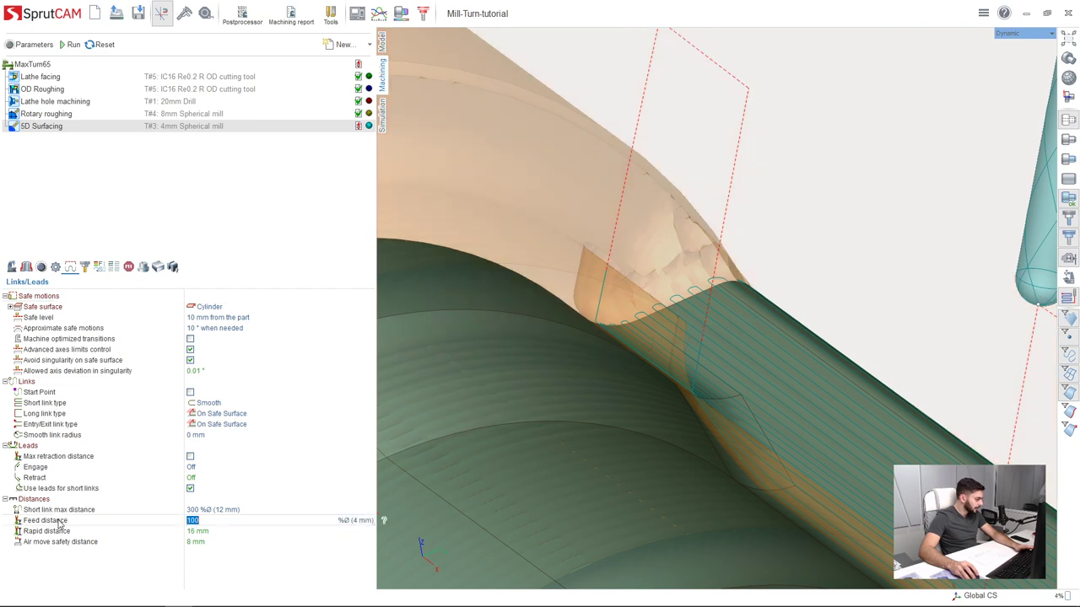
pyautogui.click(362, 521)
pyautogui.click(311, 531)
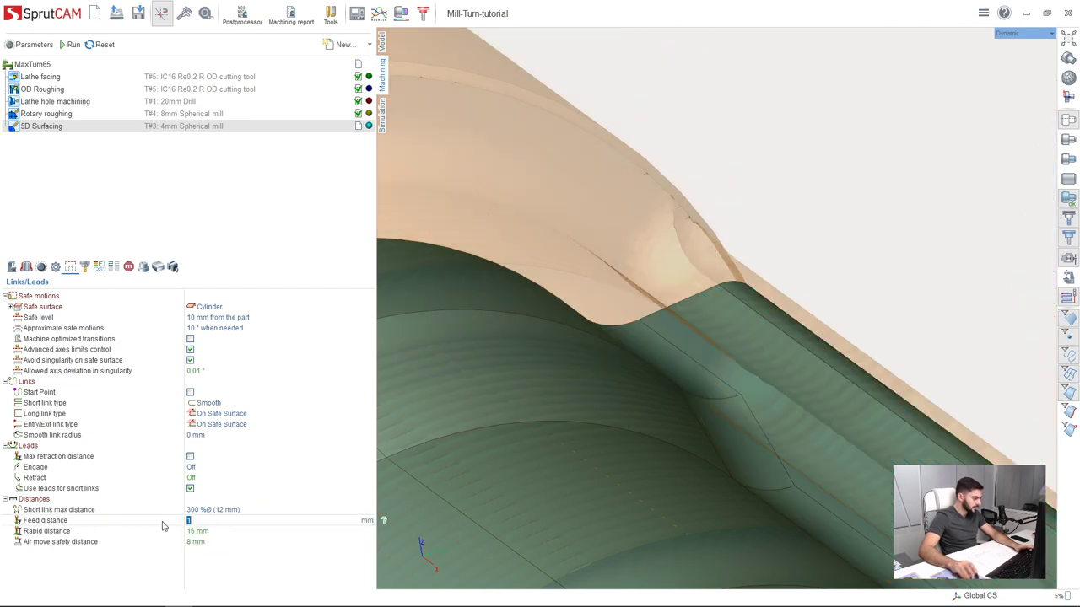
pyautogui.click(74, 46)
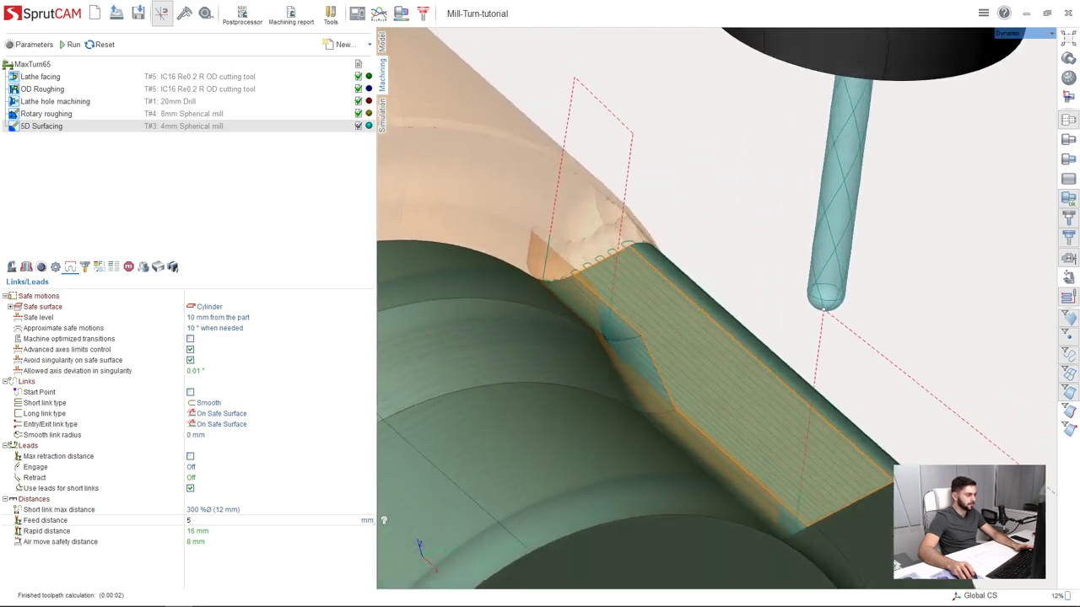
# Reset the simulated workpiece and rerun the machining simulation through 5D Surfacing at an increased playback speed
pyautogui.click(382, 118)
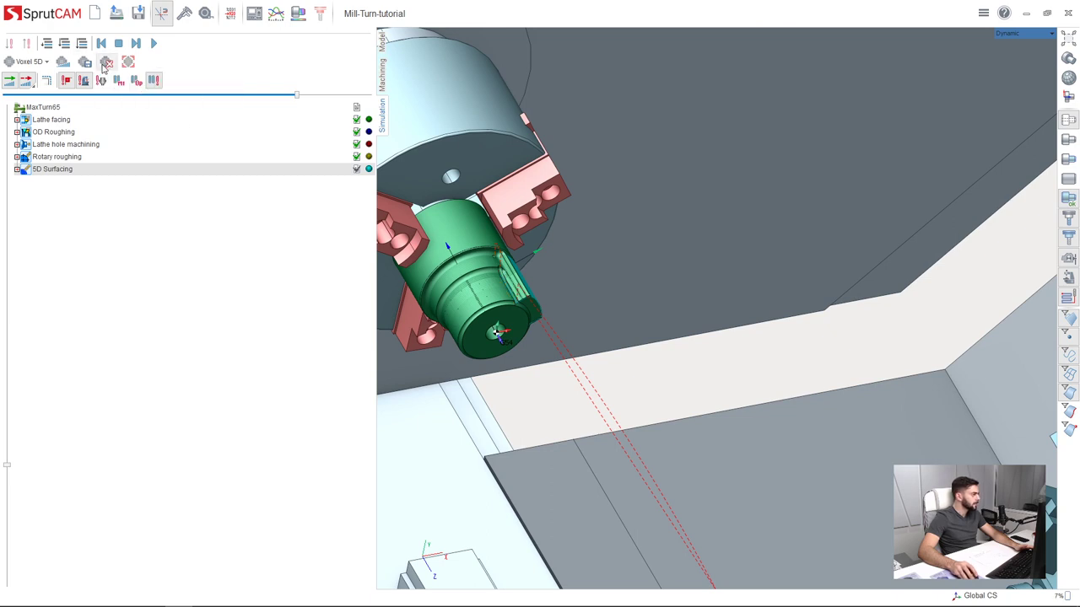
pyautogui.click(107, 64)
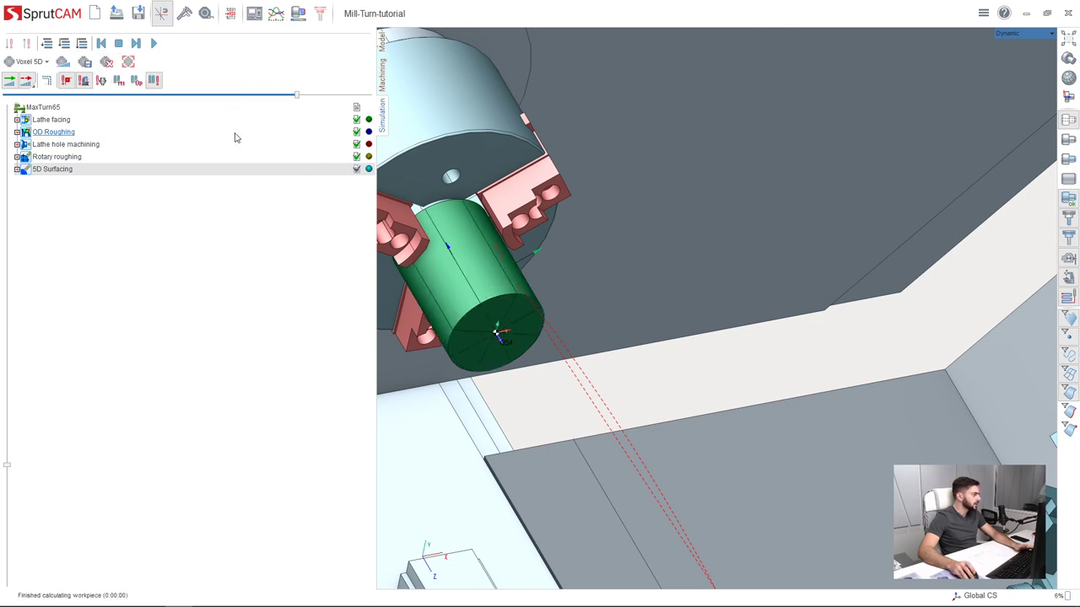
pyautogui.click(64, 43)
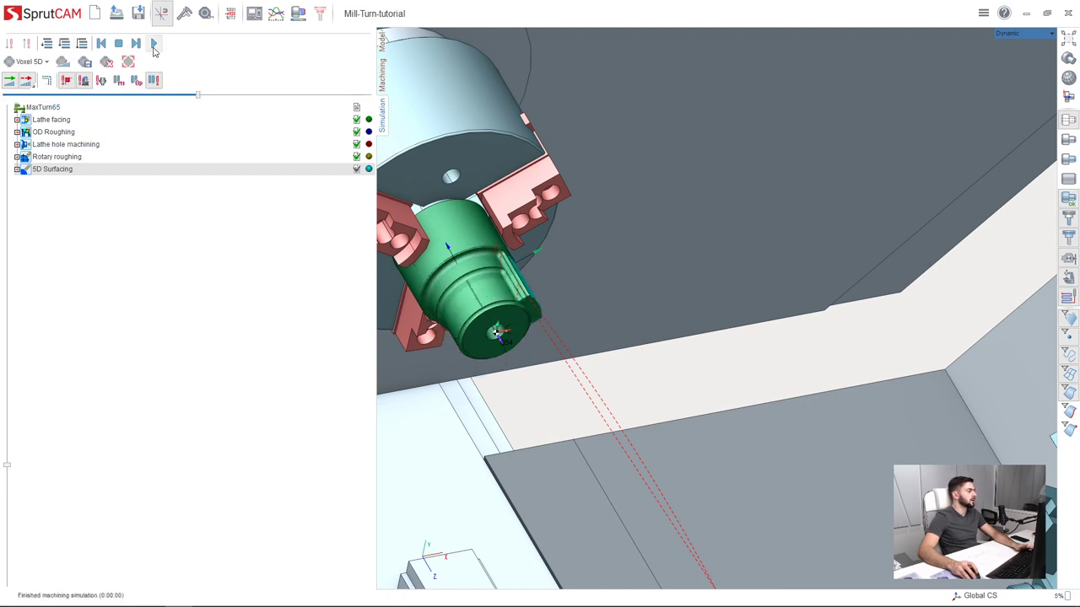
pyautogui.click(153, 44)
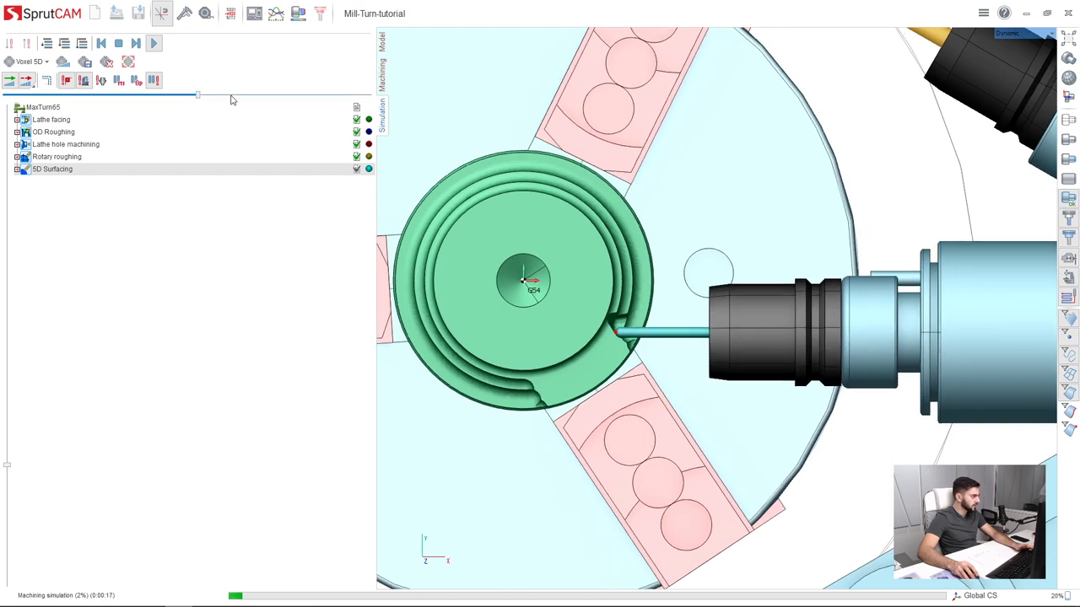
pyautogui.moveTo(232, 100)
pyautogui.mouseDown()
pyautogui.moveTo(296, 99)
pyautogui.moveTo(250, 99)
pyautogui.mouseUp()
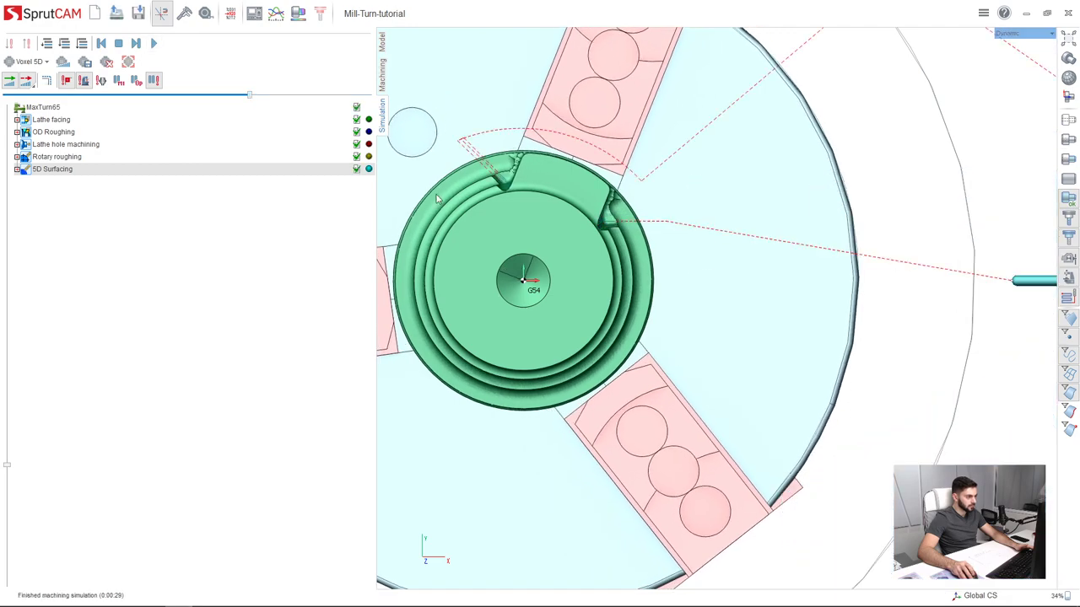
# Inspect the simulated boss's machined top and side walls up close for surface quality
pyautogui.scroll(-1, 491, 171)
pyautogui.moveTo(498, 177); pyautogui.dragTo(583, 202, button='middle')
pyautogui.scroll(5, 509, 154)
pyautogui.scroll(4, 517, 161)
pyautogui.scroll(-6, 523, 167)
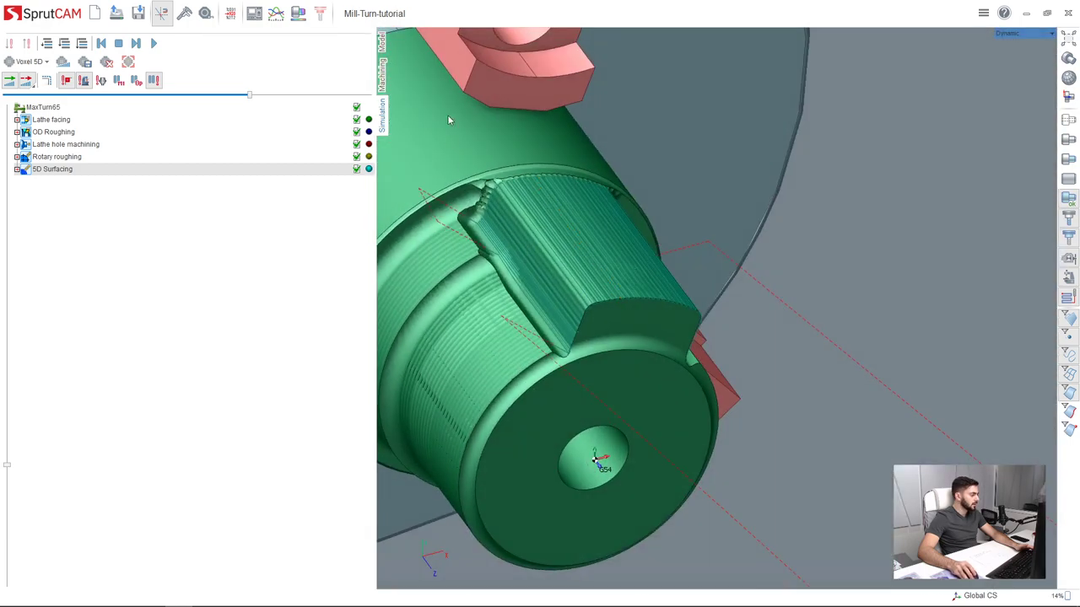
# Return to the 5D Surfacing strategy parameters and open the Step value for editing
pyautogui.click(382, 78)
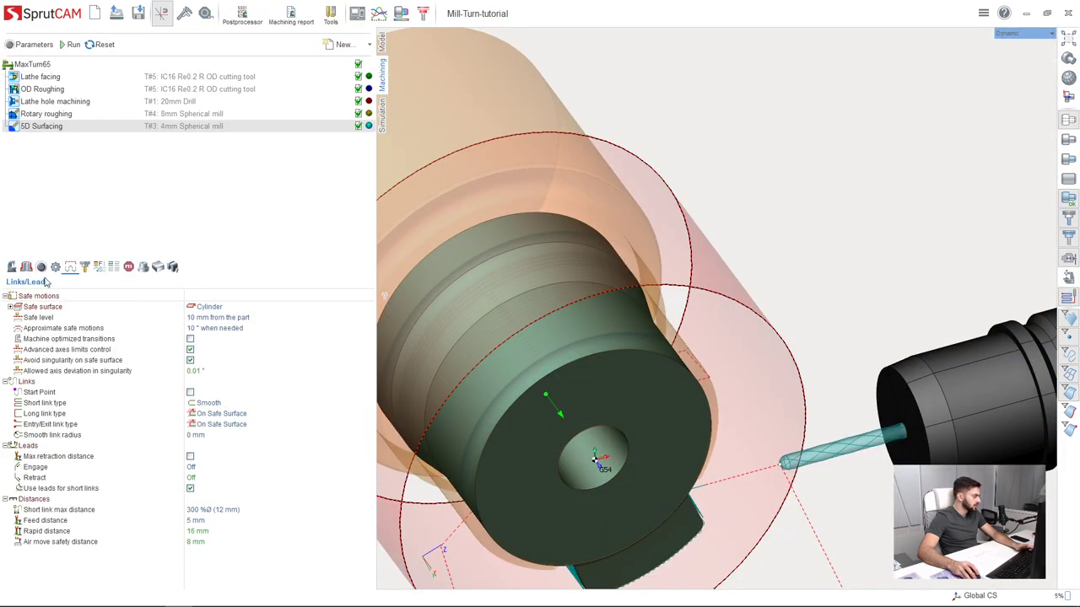
pyautogui.click(43, 267)
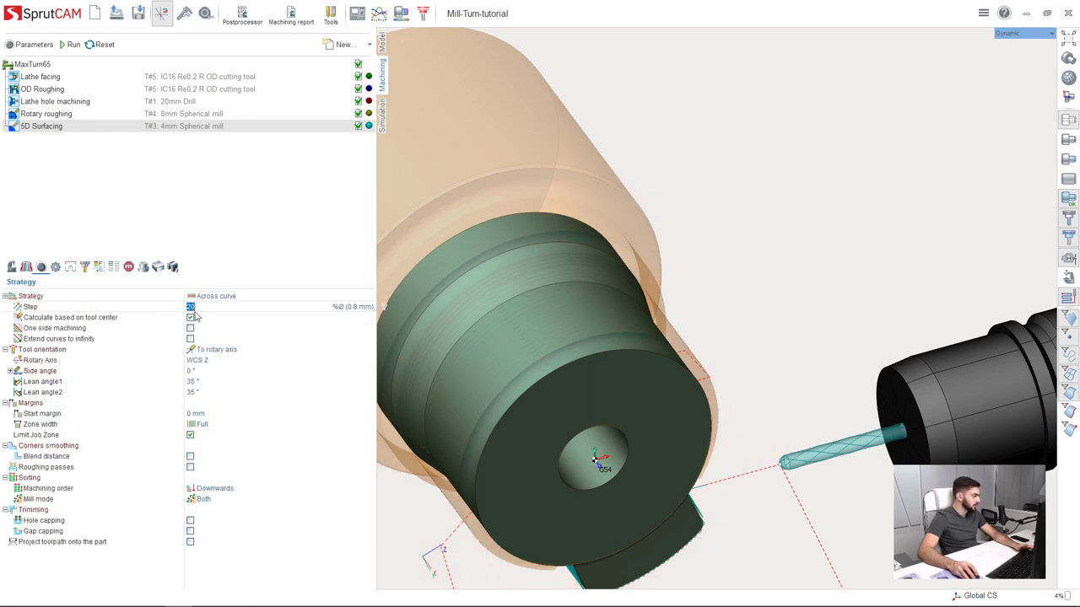
pyautogui.moveTo(607, 357); pyautogui.dragTo(427, 346, button='middle')
pyautogui.scroll(-4, 427, 346)
pyautogui.scroll(4, 663, 347)
pyautogui.scroll(-3, 648, 291)
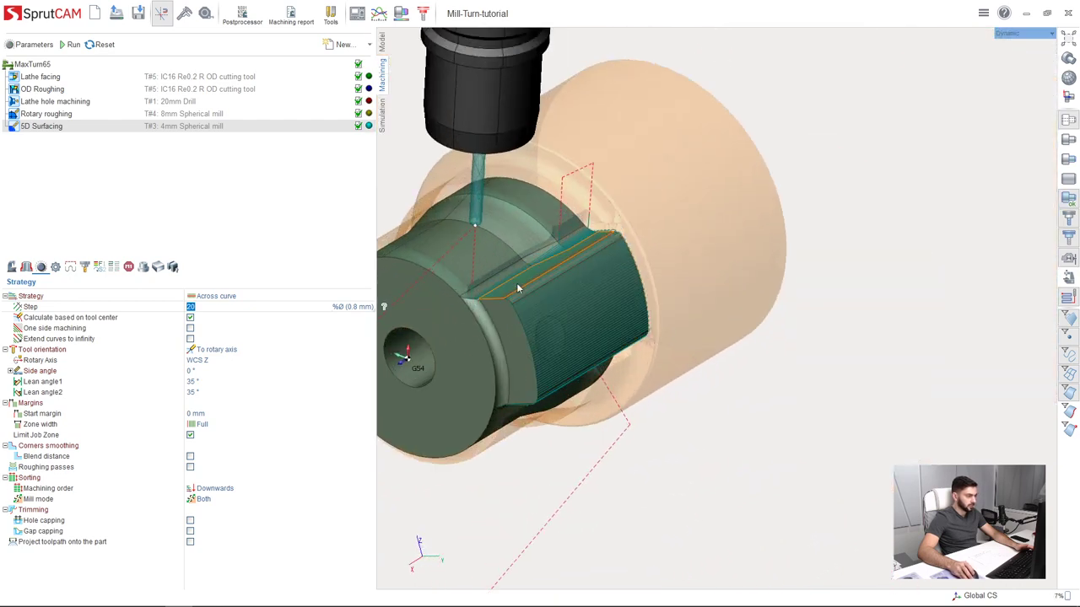